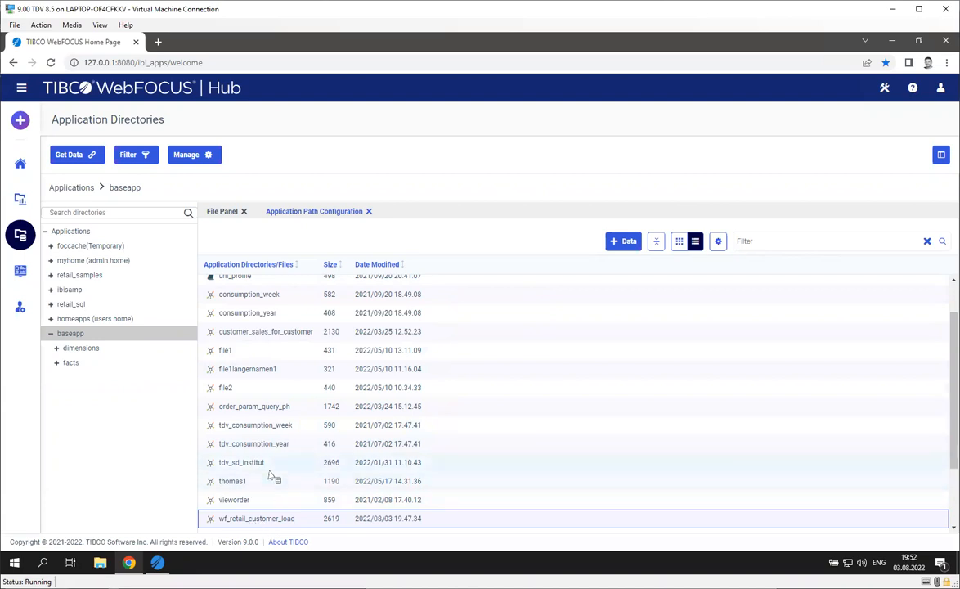
Open the wf_retail_customer_load synonym in the baseapp directory for editing
scroll(270, 435, "down", 1)
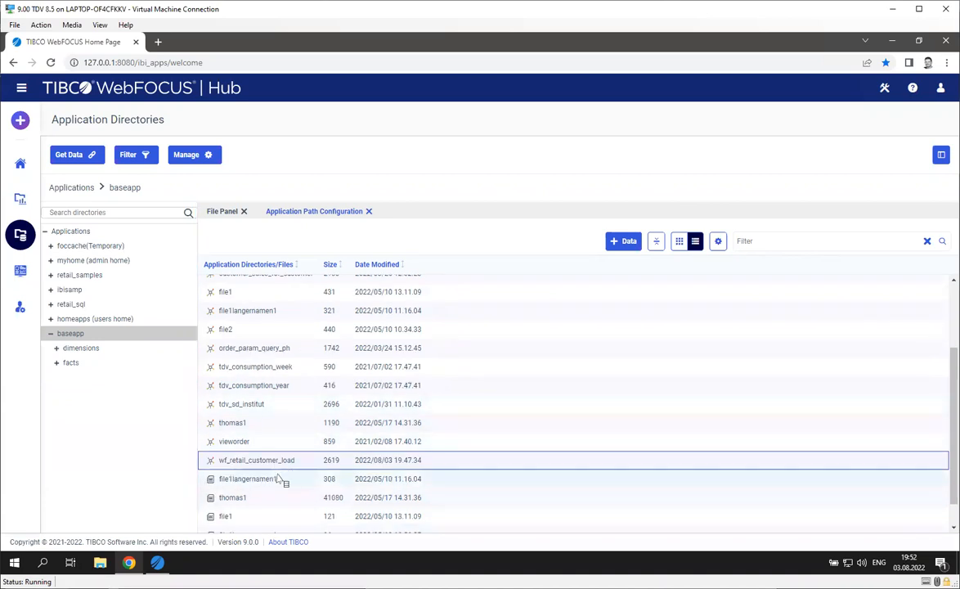
right_click(298, 458)
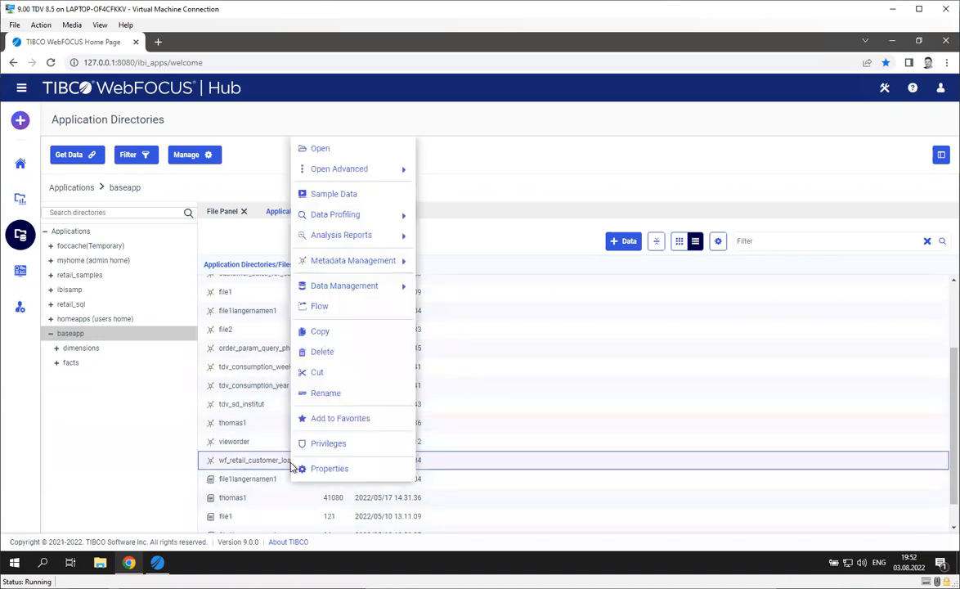
left_click(343, 150)
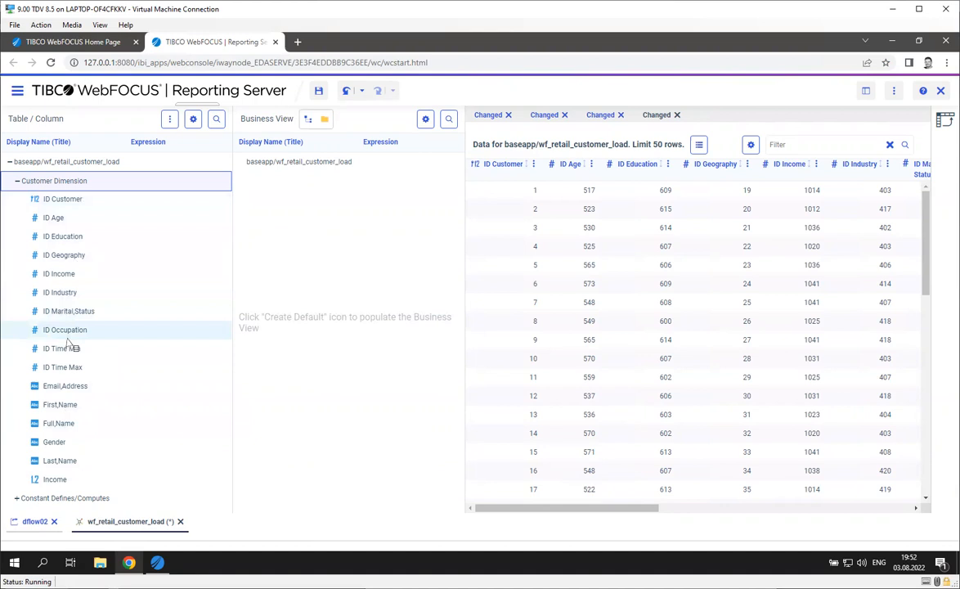
Build a new advanced expression that applies the PATTERNS string pattern function to the Email,Address column
left_click(72, 389)
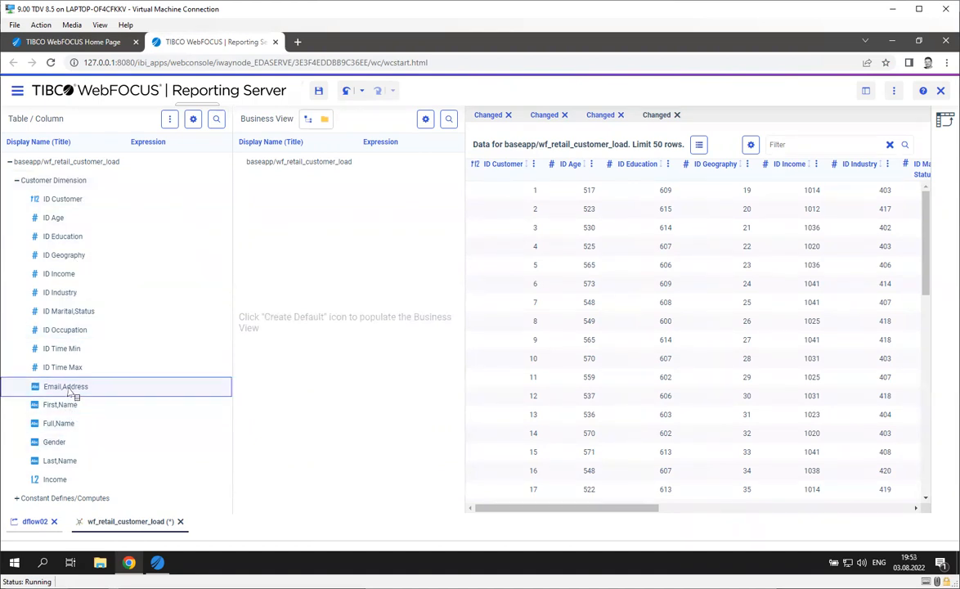
right_click(73, 394)
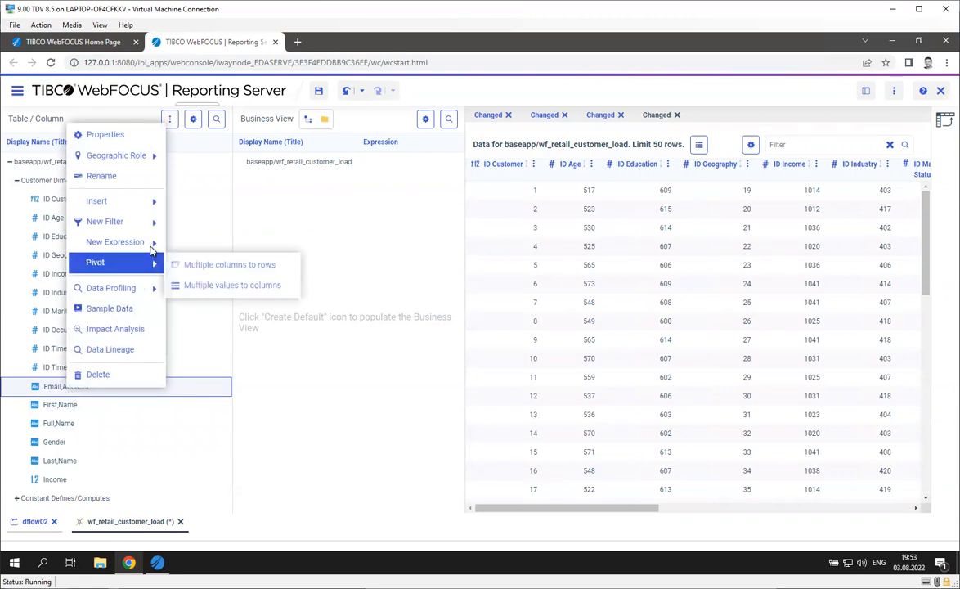
mouse_move(151, 250)
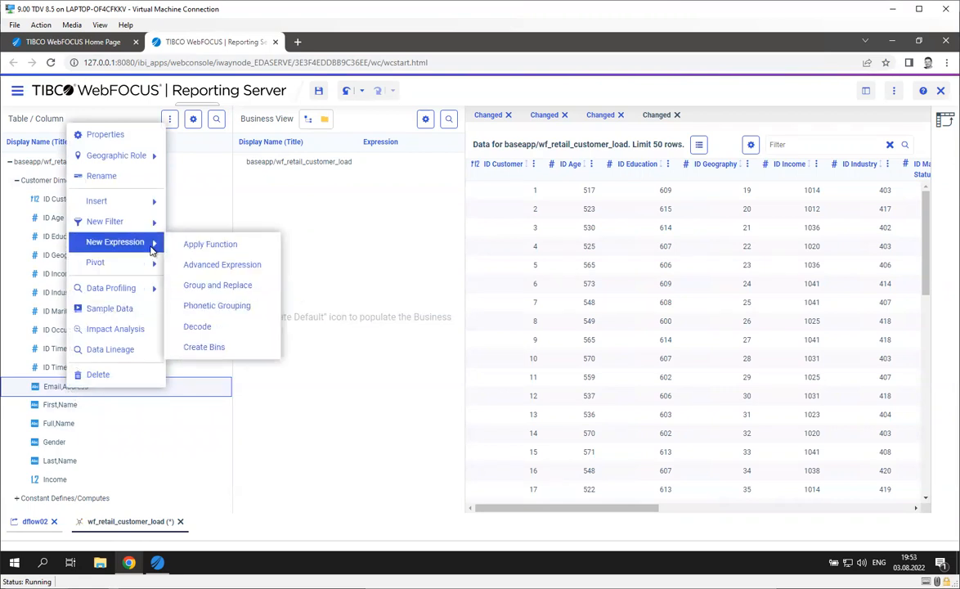
left_click(232, 264)
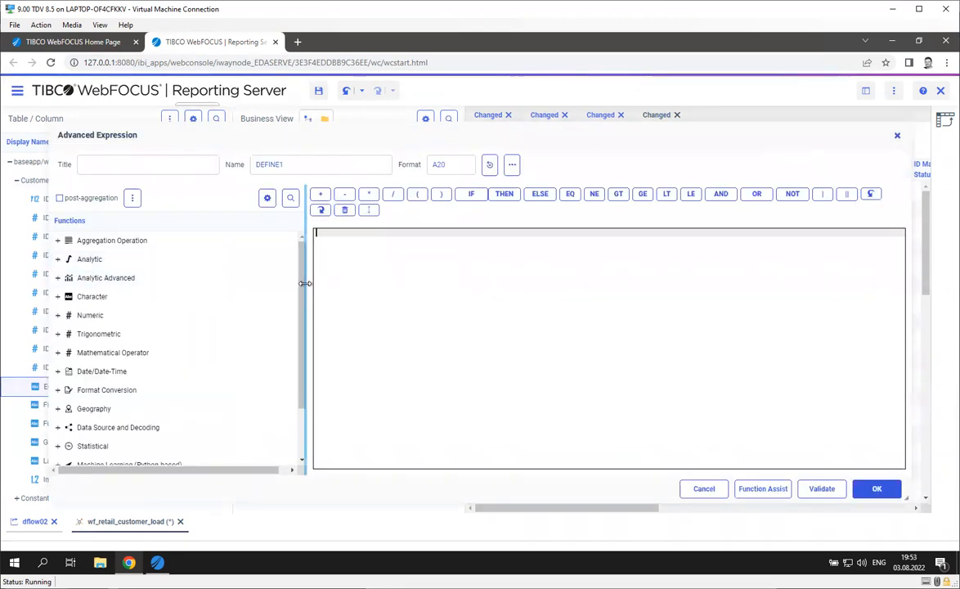
left_click_drag(300, 304, 300, 397)
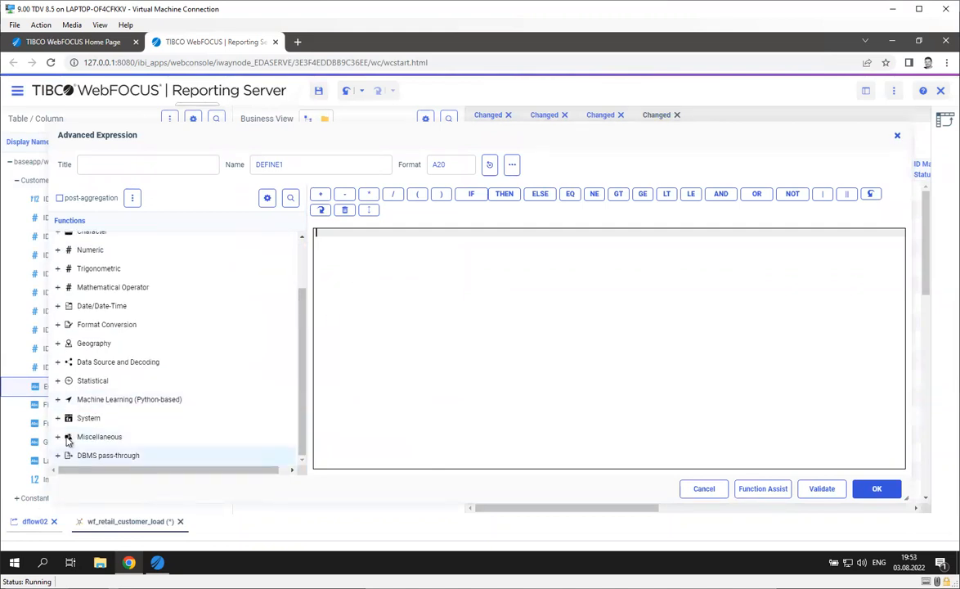
left_click(58, 365)
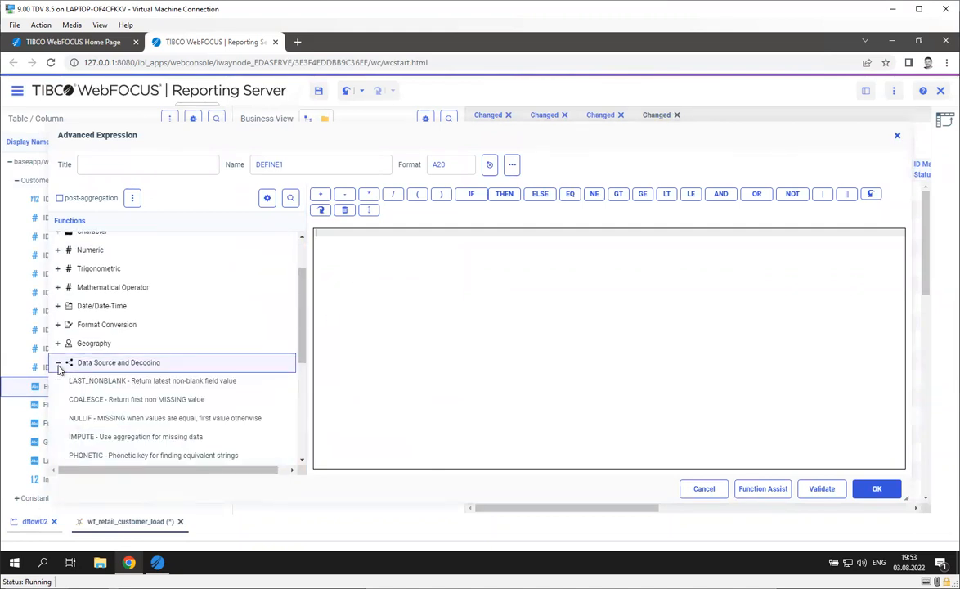
scroll(94, 393, "down", 3)
double_click(123, 432)
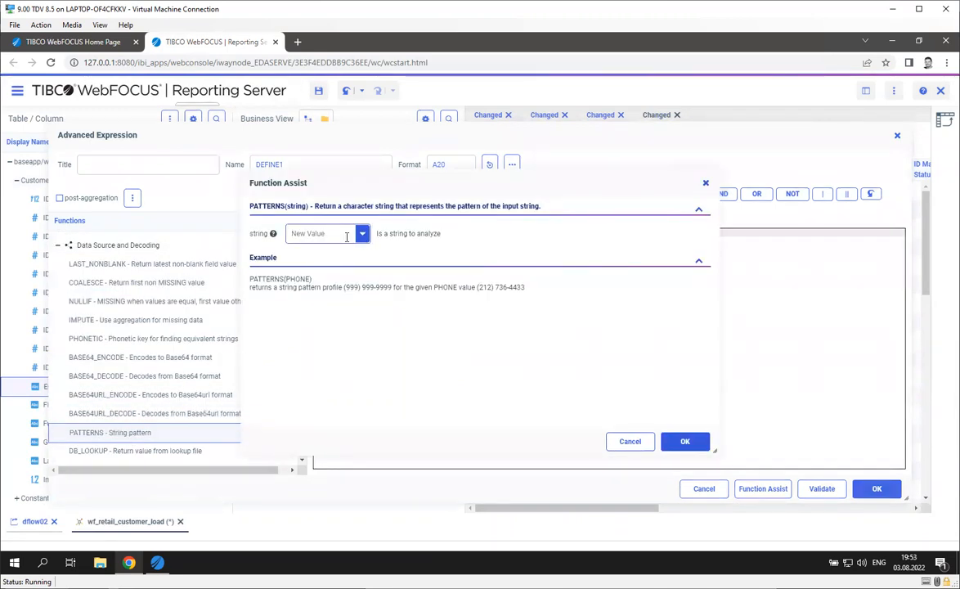
left_click(362, 234)
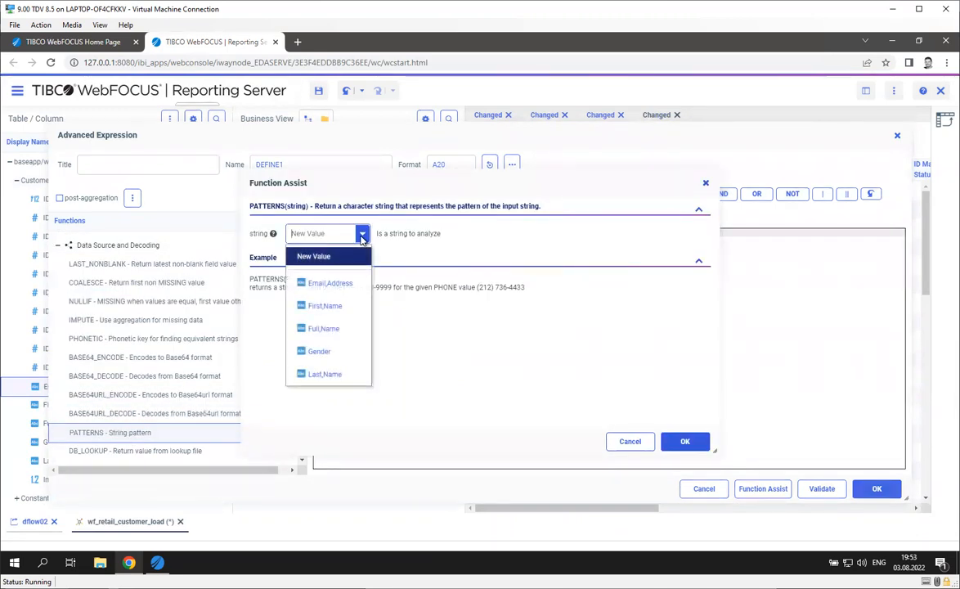
left_click(334, 281)
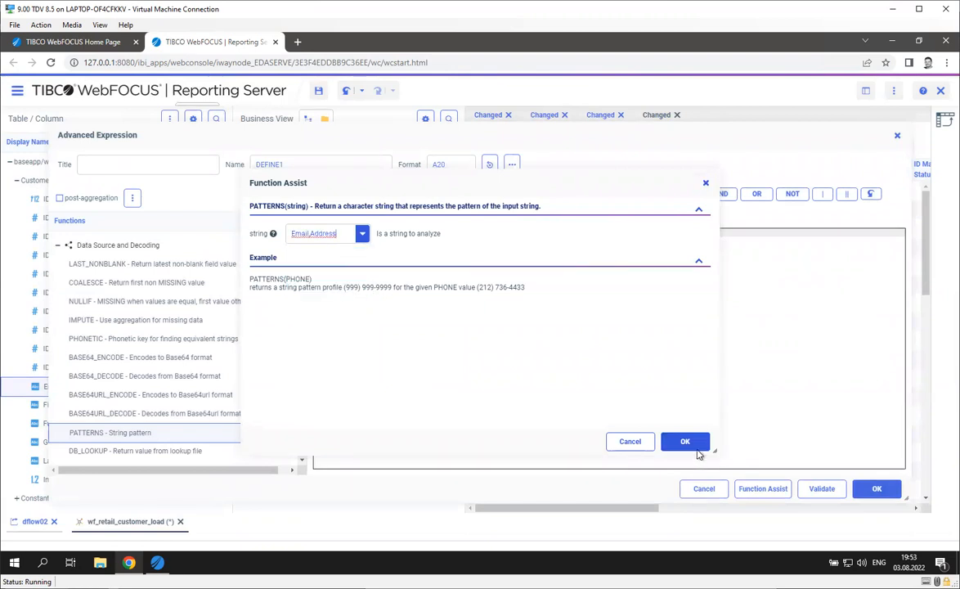
left_click(687, 446)
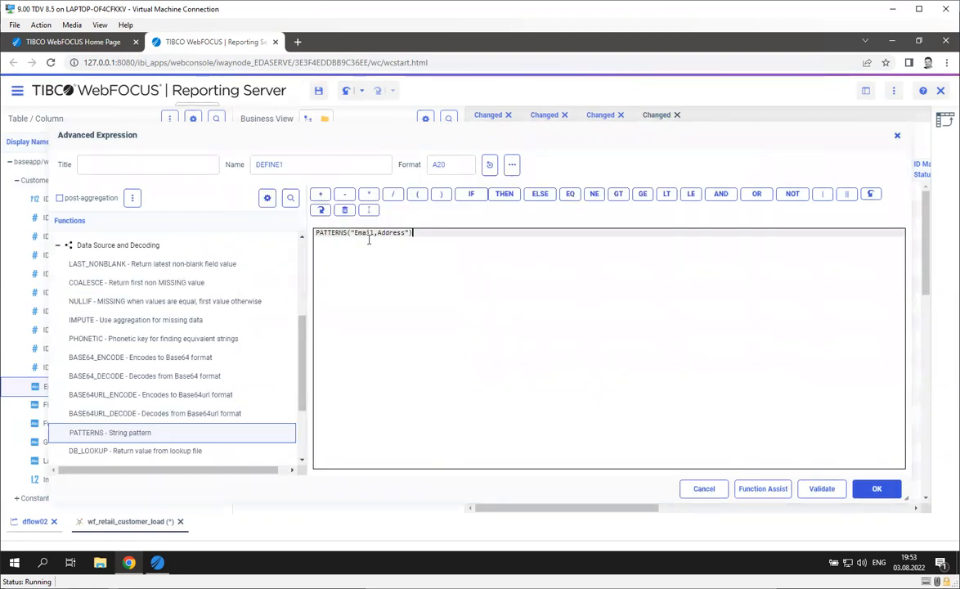
Title the expression MASKED_EMAIL, add it to the synonym and view its column in the sample data
left_click(134, 165)
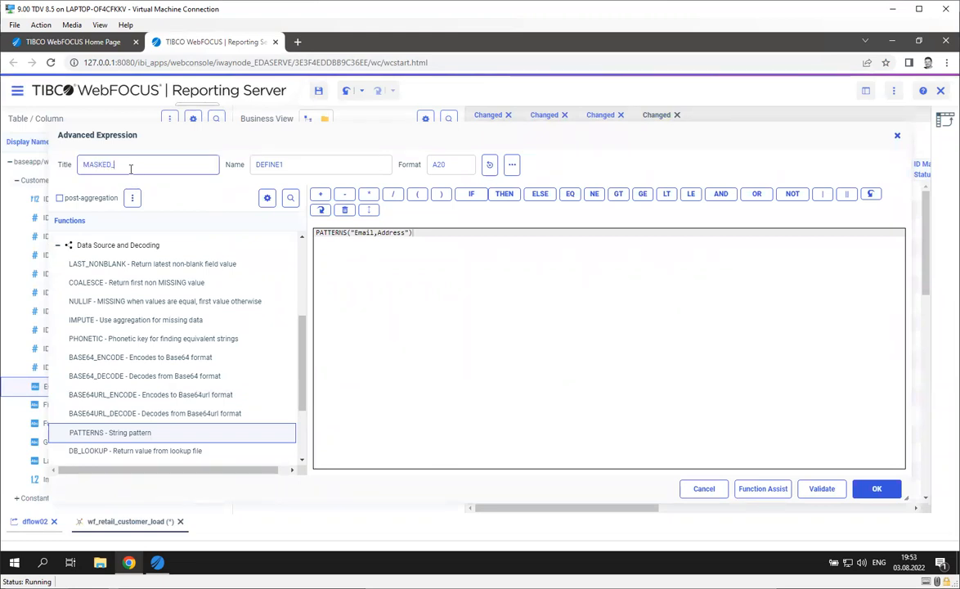
left_click(521, 396)
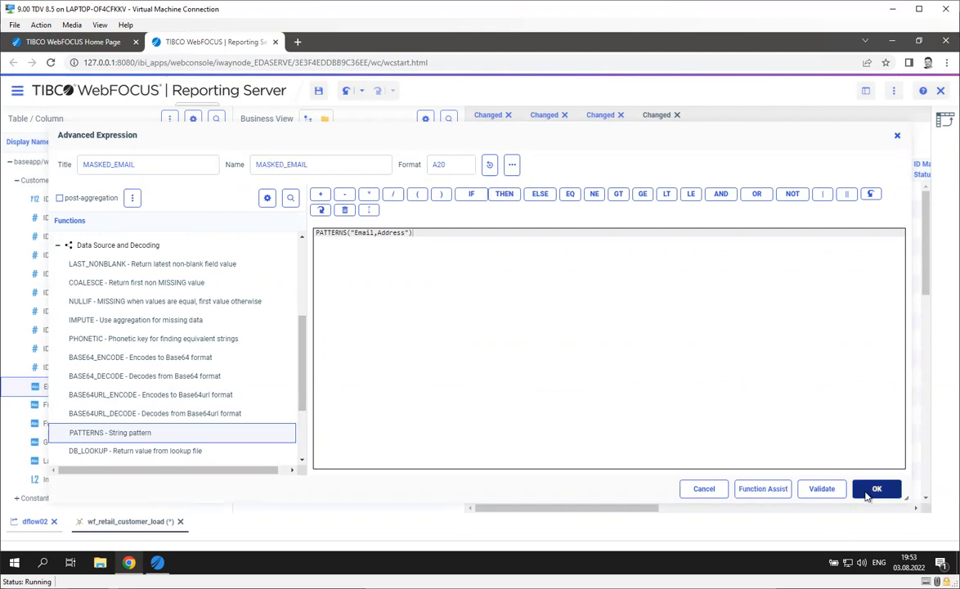
left_click(866, 493)
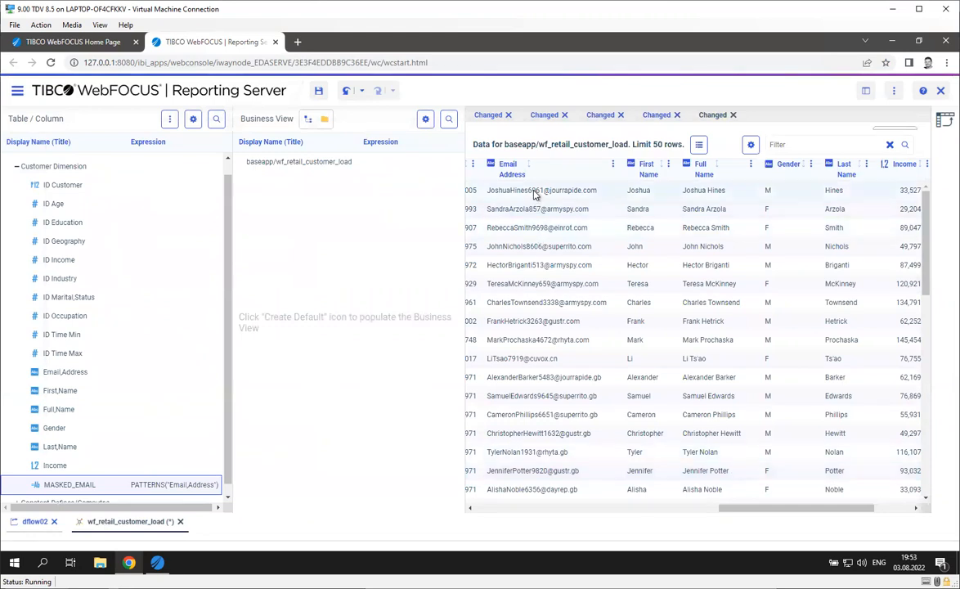
left_click_drag(782, 508, 879, 510)
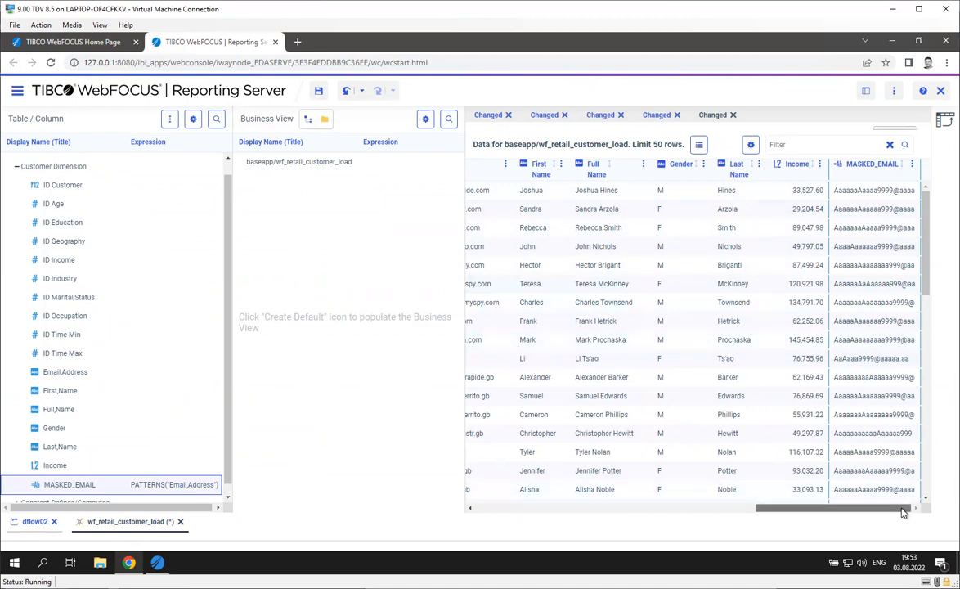
scroll(900, 283, "down", 3)
scroll(900, 287, "up", 3)
scroll(143, 463, "down", 2)
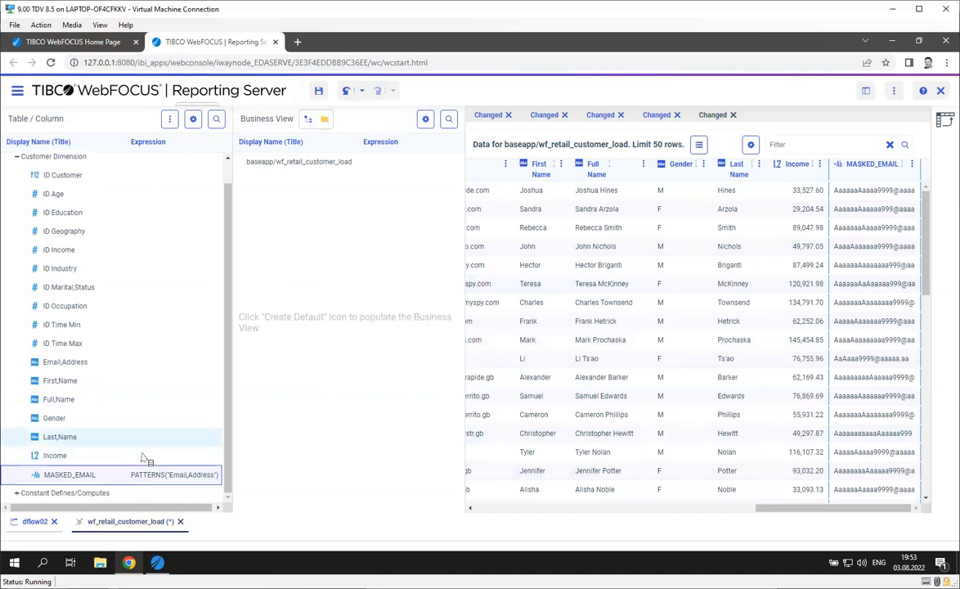
Mark the Email,Address column as INTERNAL in its miscellaneous properties, apply the change and save the synonym
left_click(90, 364)
right_click(90, 364)
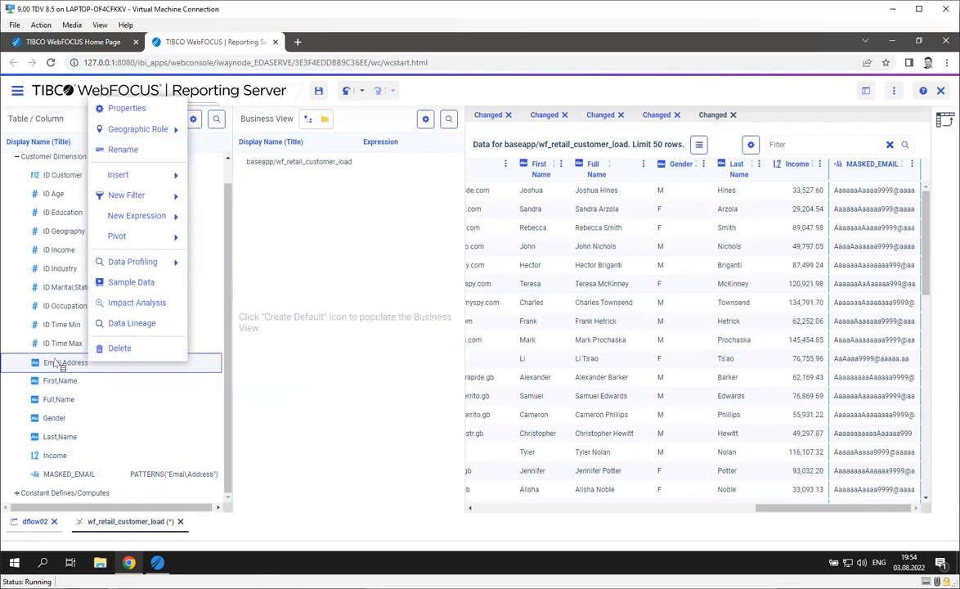
left_click(122, 109)
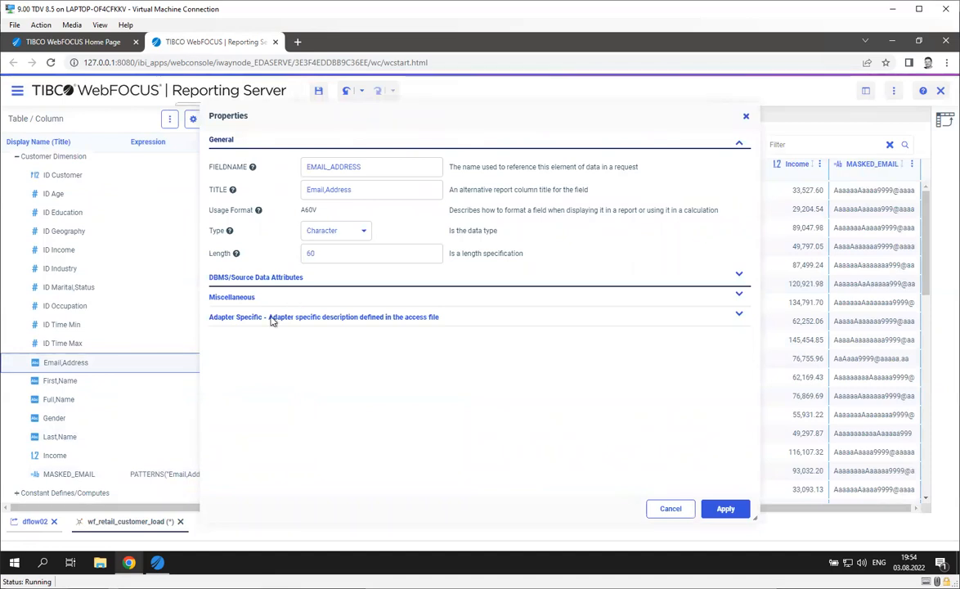
left_click(245, 279)
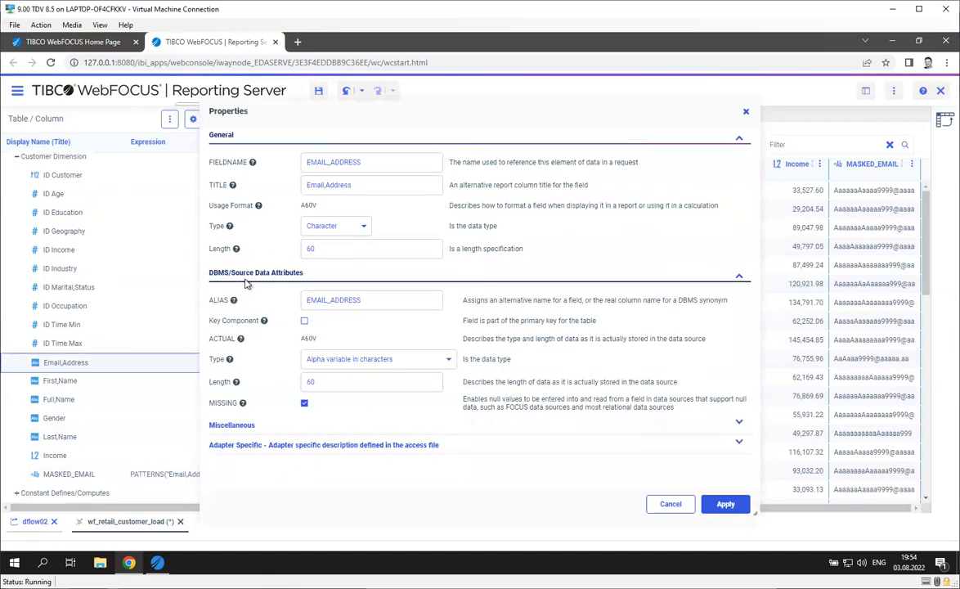
left_click(243, 427)
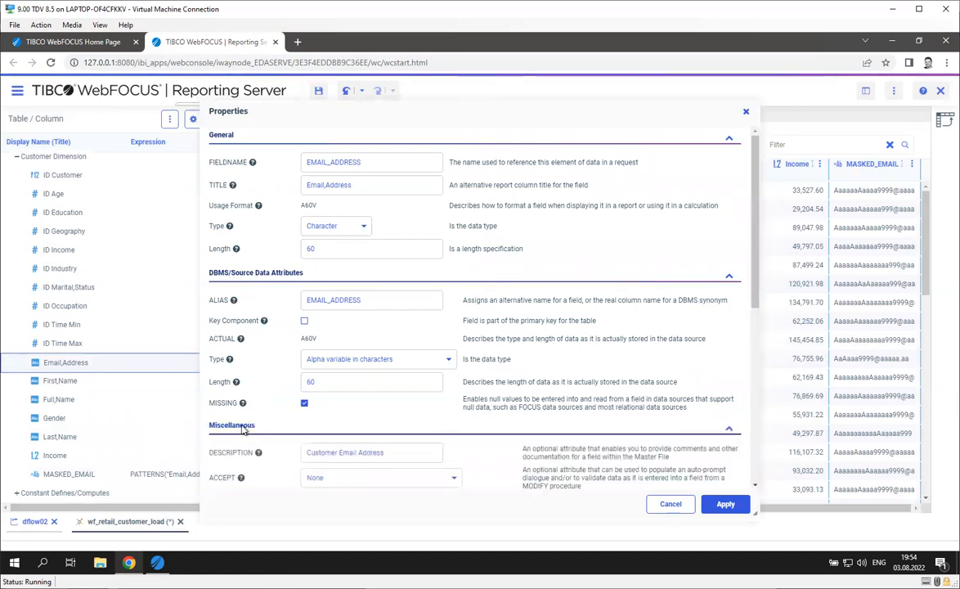
scroll(244, 421, "down", 4)
scroll(335, 388, "up", 3)
scroll(342, 386, "down", 1)
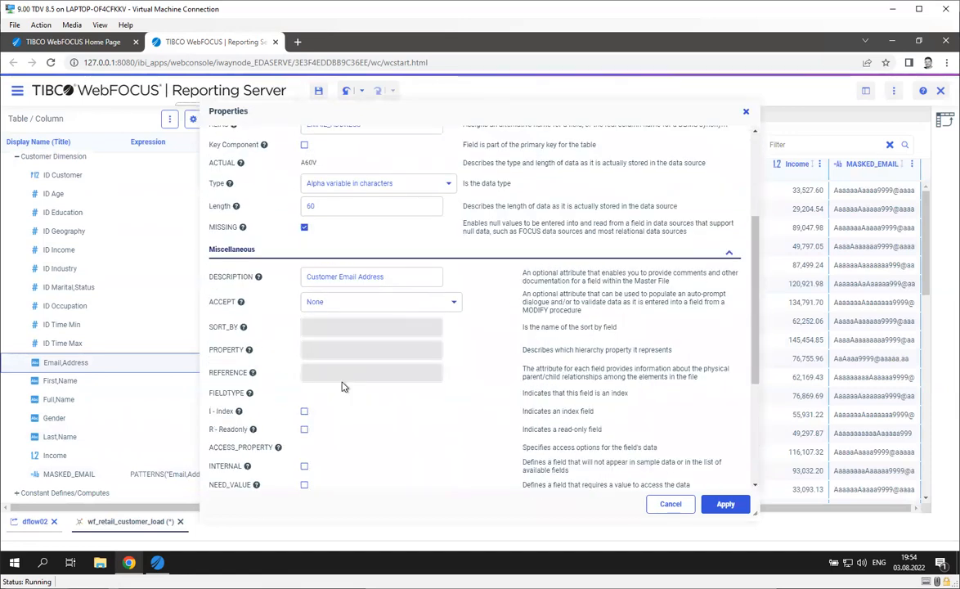
scroll(318, 426, "down", 1)
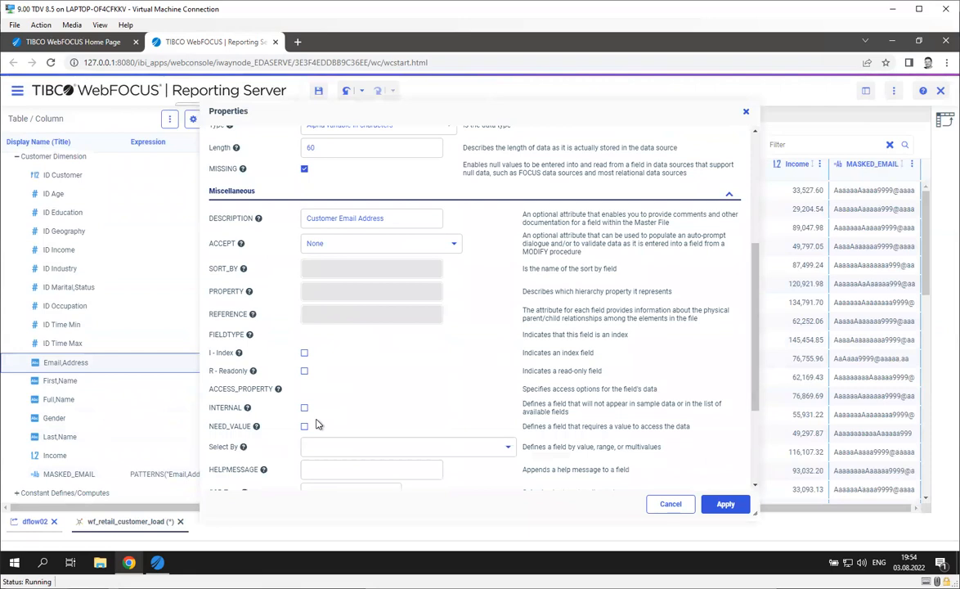
left_click(304, 408)
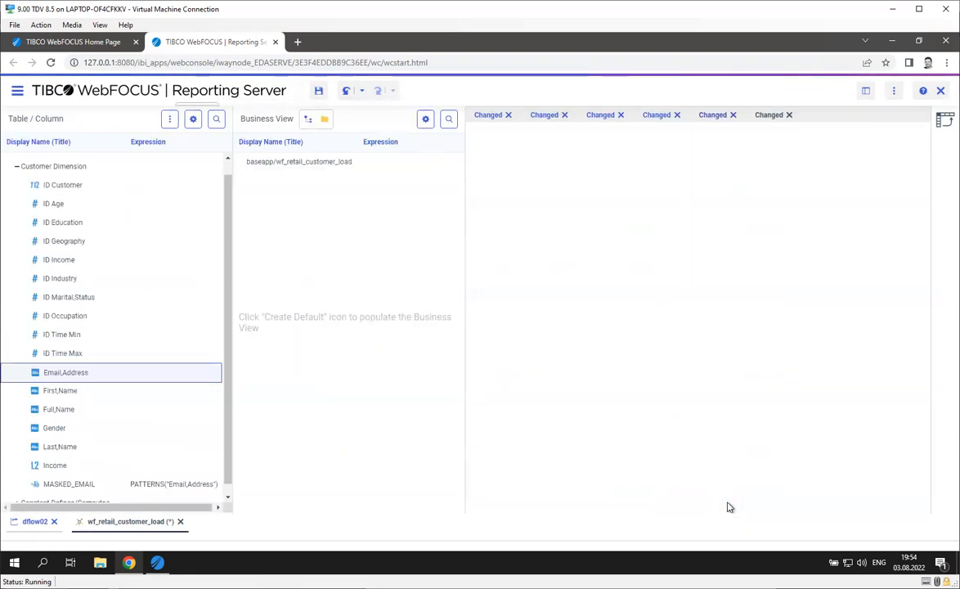
left_click(18, 92)
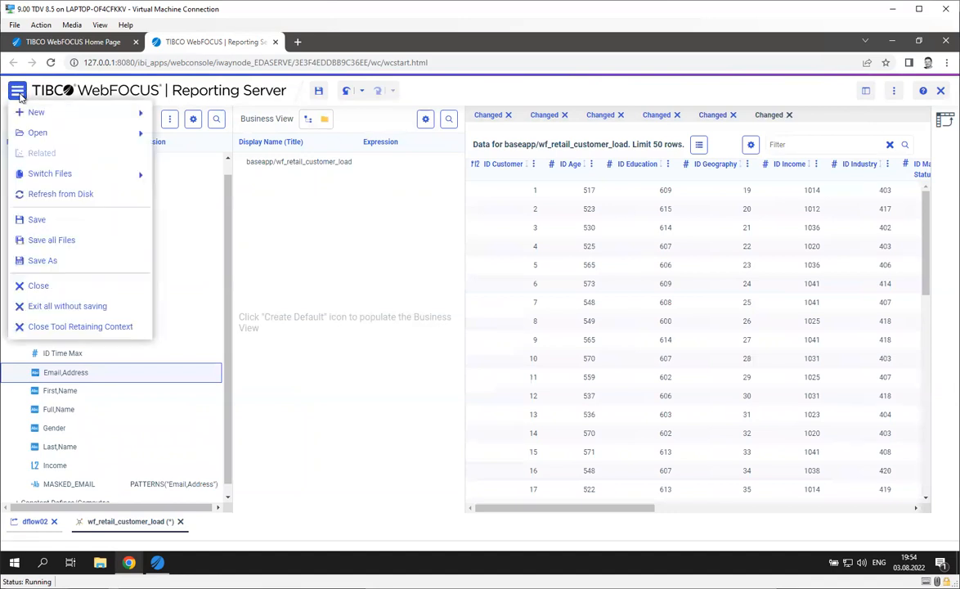
left_click(59, 220)
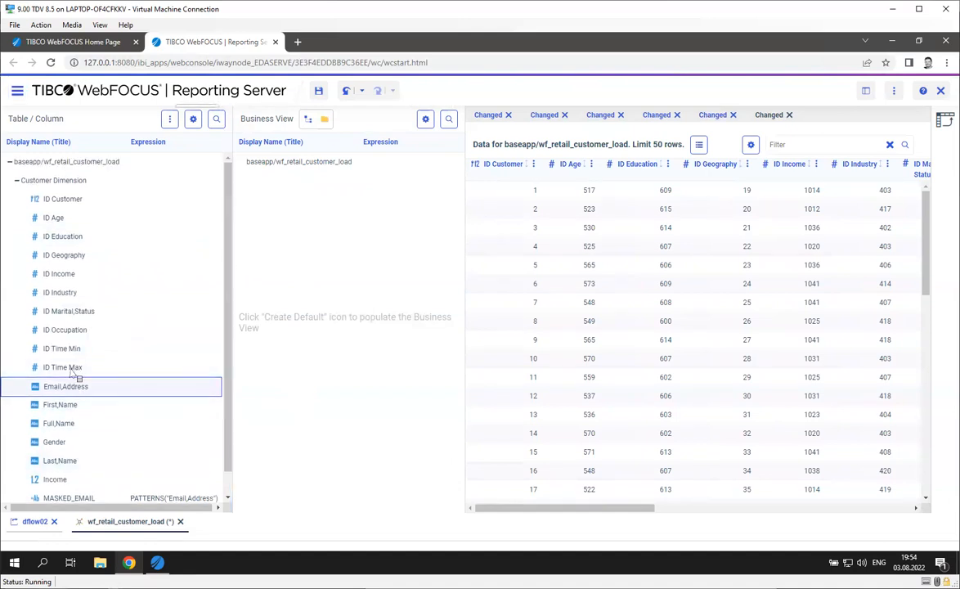
View sample data for the Customer Dimension segment across to MASKED_EMAIL, and close the Reporting Server page
right_click(59, 183)
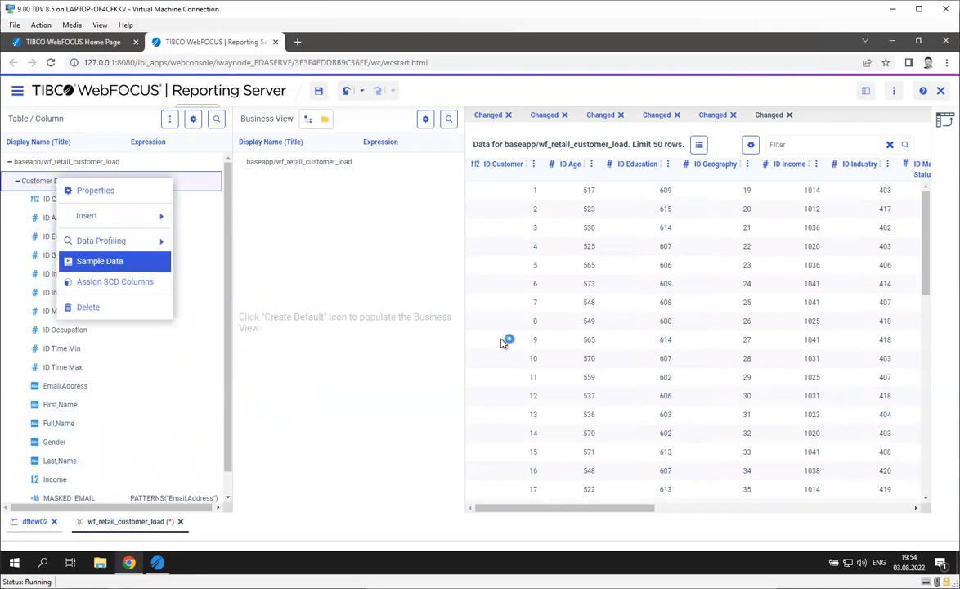
left_click_drag(643, 513, 916, 522)
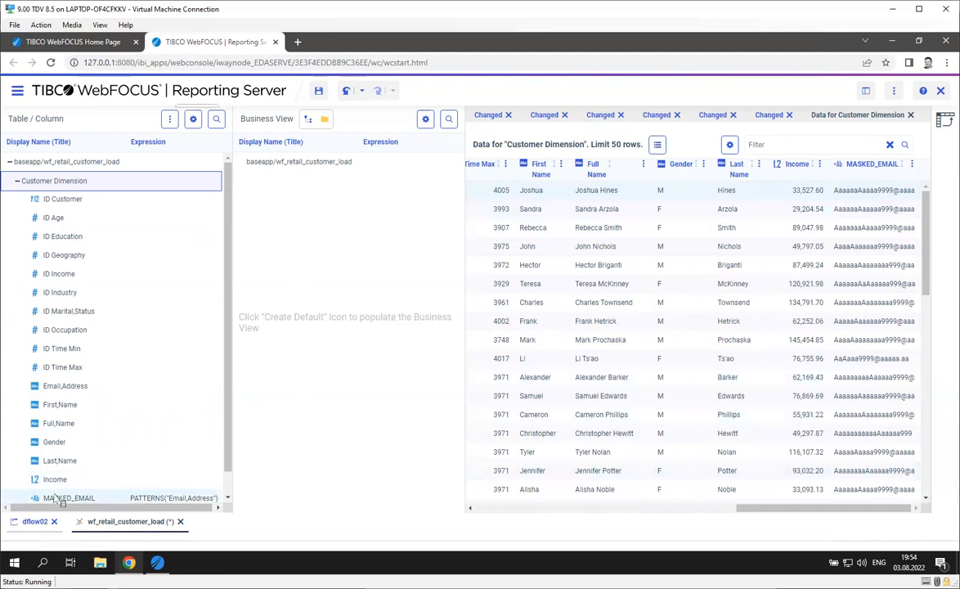
left_click(275, 42)
left_click(515, 128)
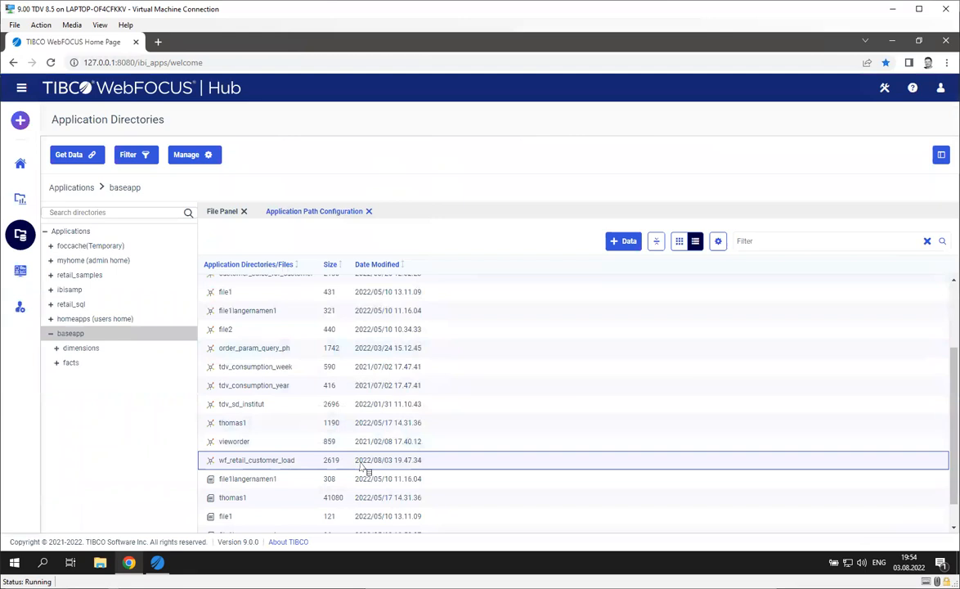
Check the sample data of wf_retail_customer_load through the MASKED_EMAIL column, and return to the baseapp file list
right_click(283, 463)
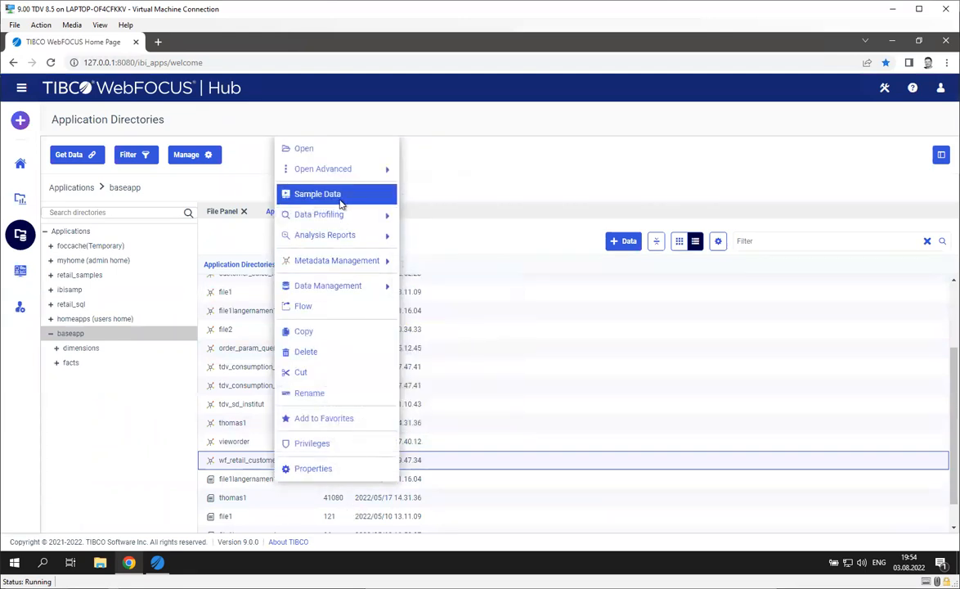
left_click(366, 195)
left_click_drag(502, 531, 697, 529)
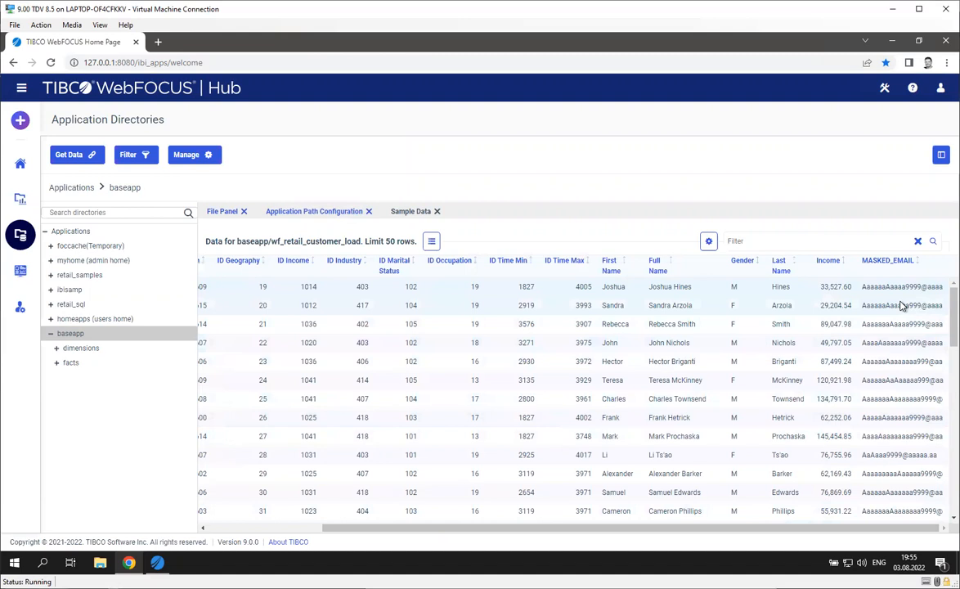
left_click(437, 212)
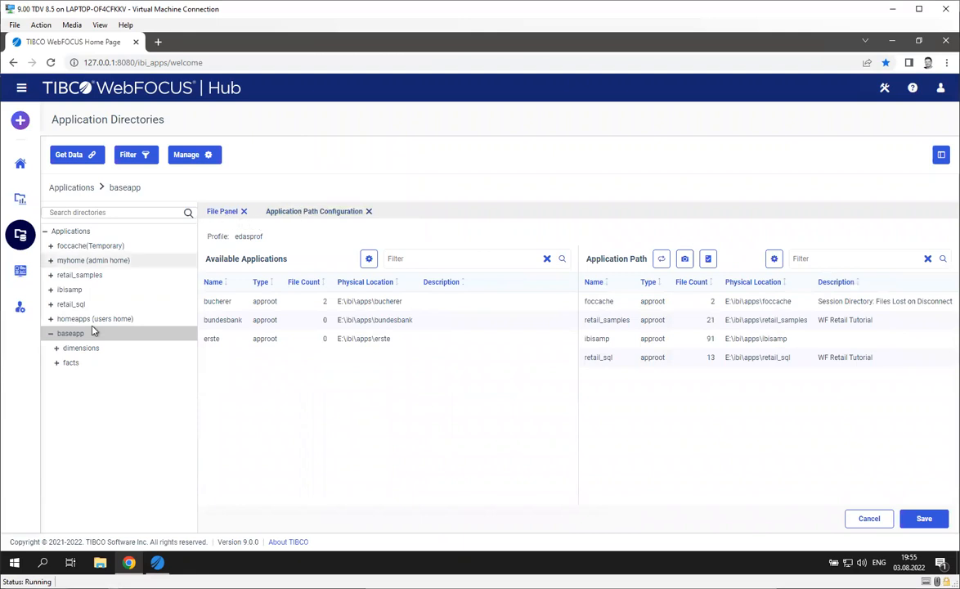
left_click(223, 213)
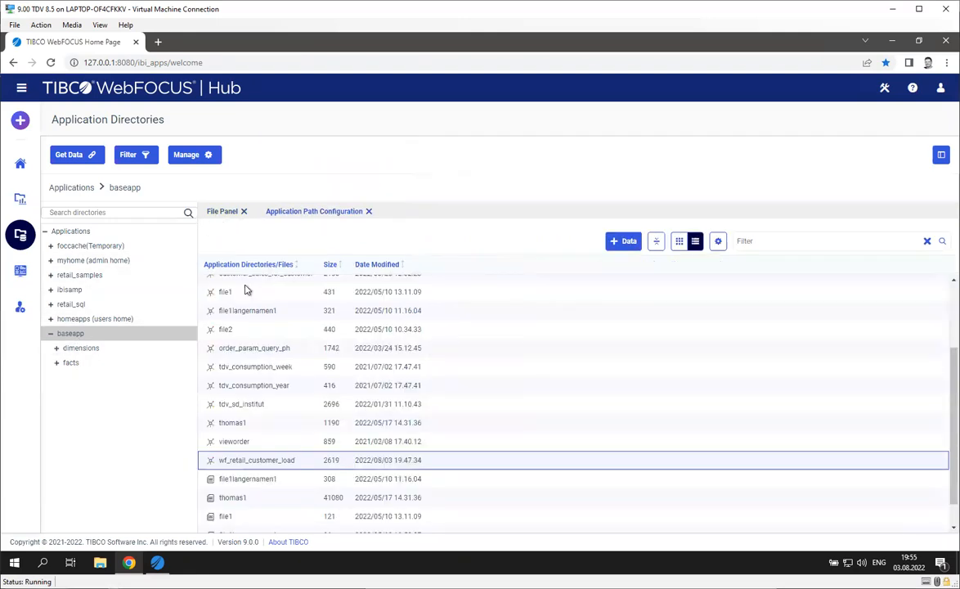
Create a data flow from the wf_retail_customer_load synonym in baseapp and connect a new target after Select Columns
right_click(277, 464)
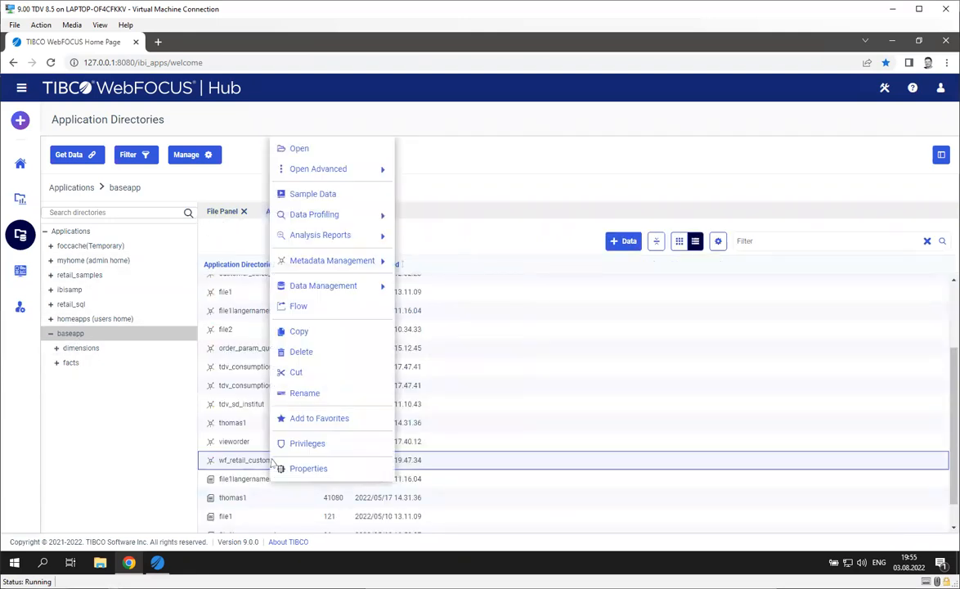
left_click(319, 310)
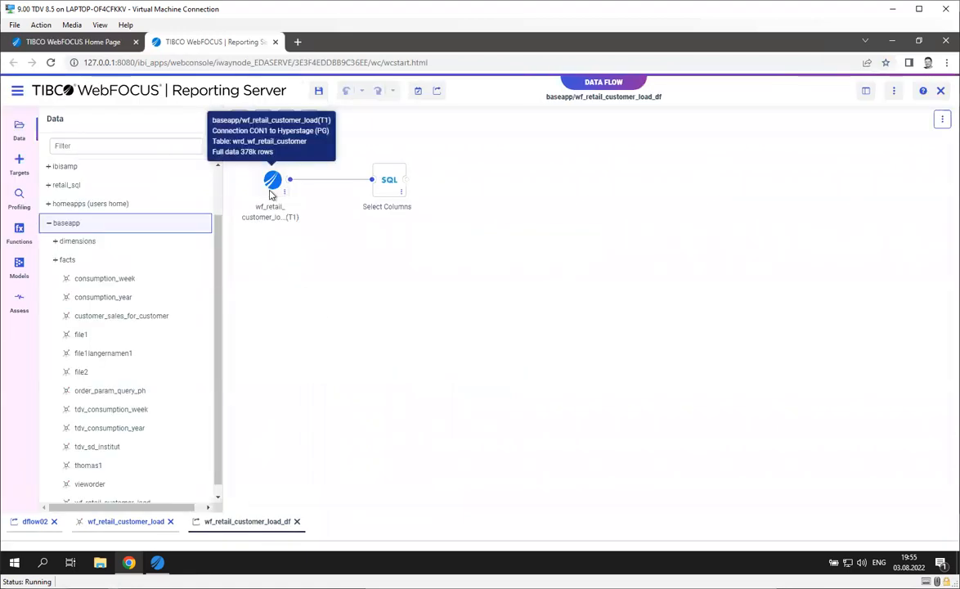
left_click(19, 163)
left_click_drag(98, 148, 486, 194)
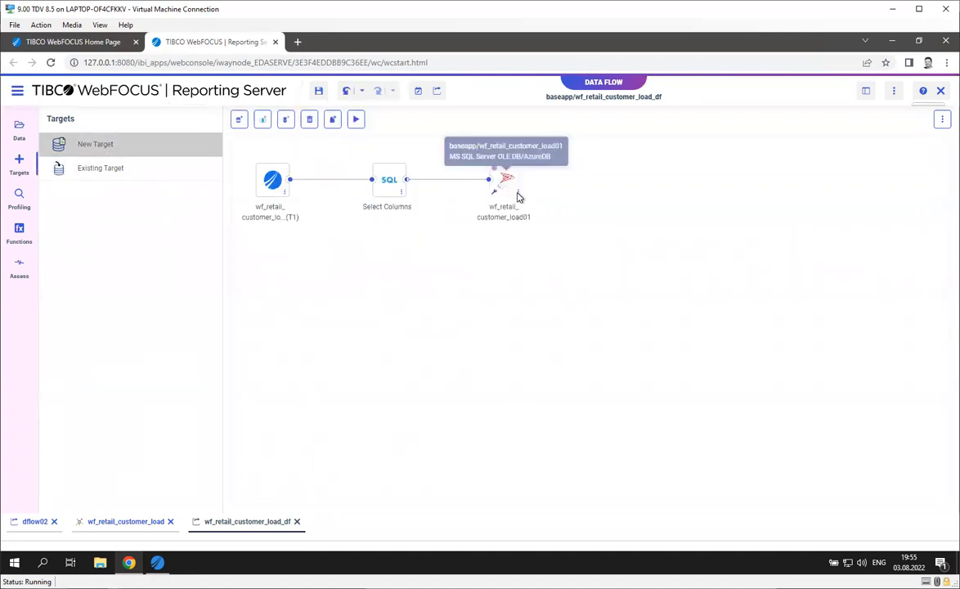
Set the synonym name to SQL_wf_retail_customer_load01 in the new target's load options and accept them
right_click(515, 195)
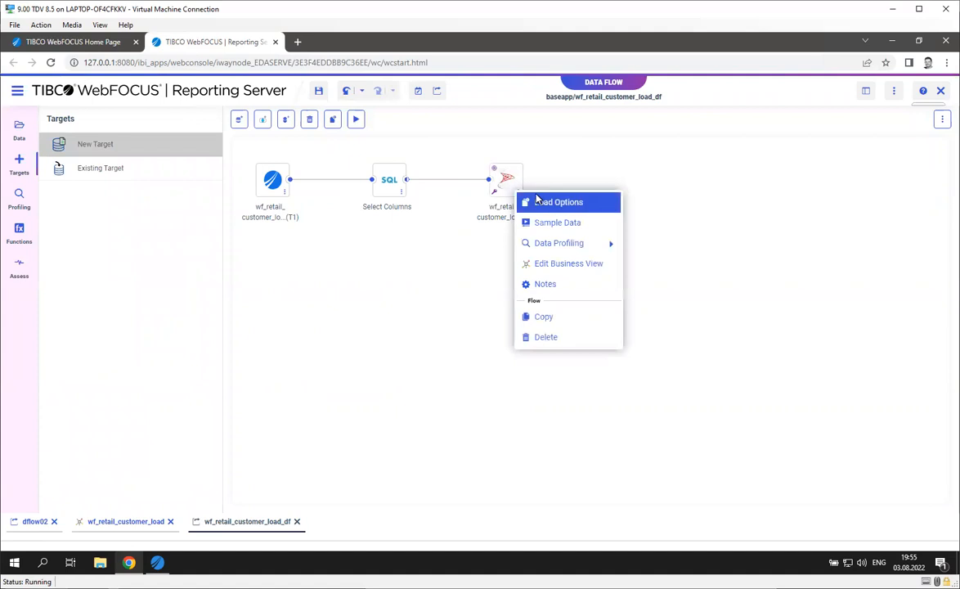
left_click(537, 199)
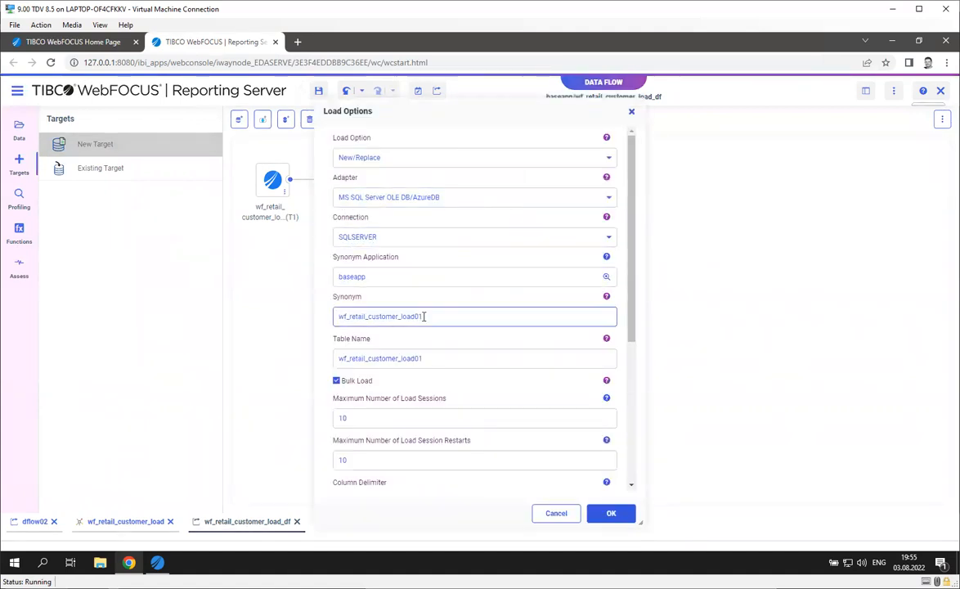
left_click(339, 321)
type("SQL")
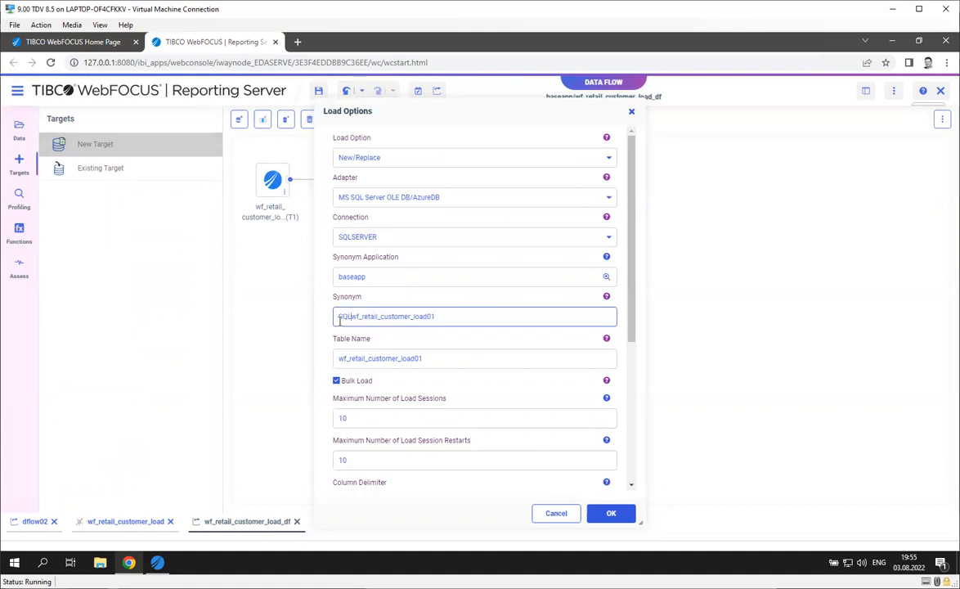
type("_")
left_click(335, 364)
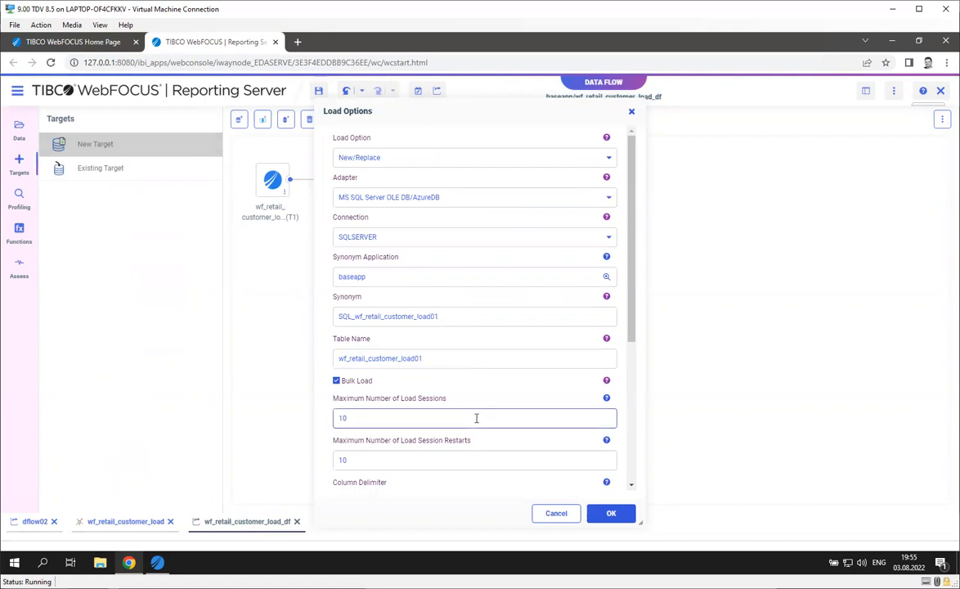
scroll(425, 384, "down", 1)
scroll(420, 398, "up", 1)
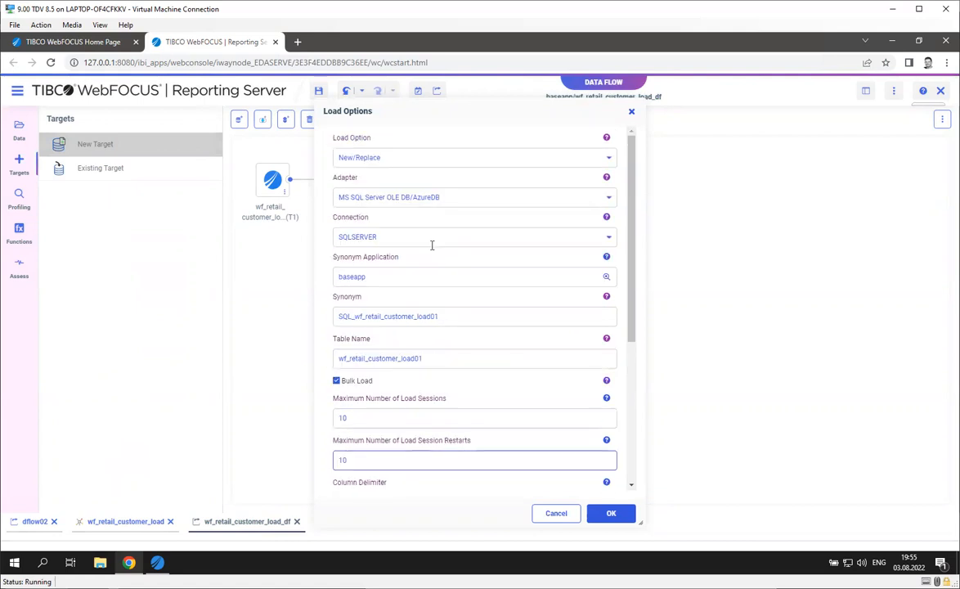
left_click(613, 515)
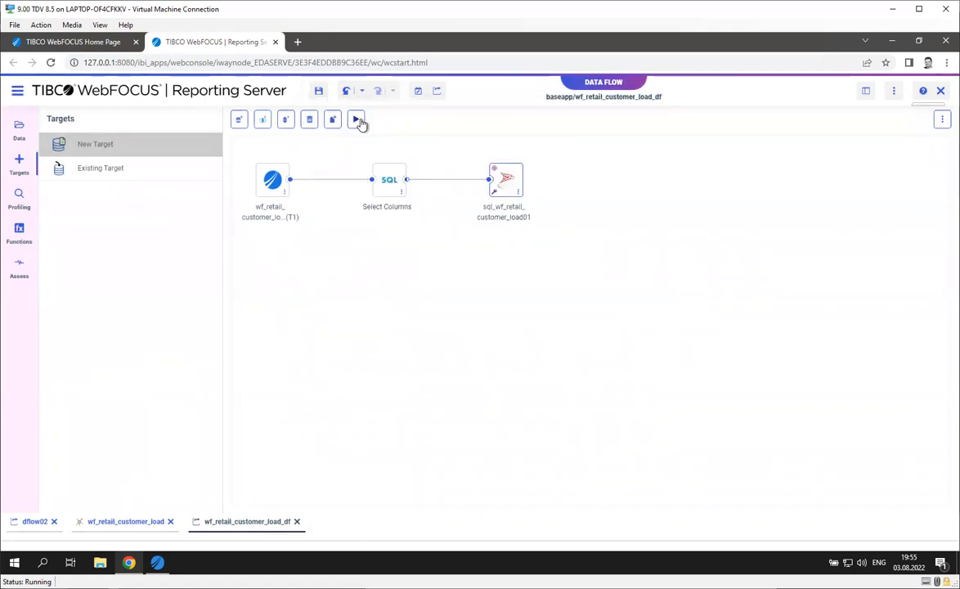
Run the data flow and start Microsoft SQL Server Management Studio while the load is processing
left_click(357, 120)
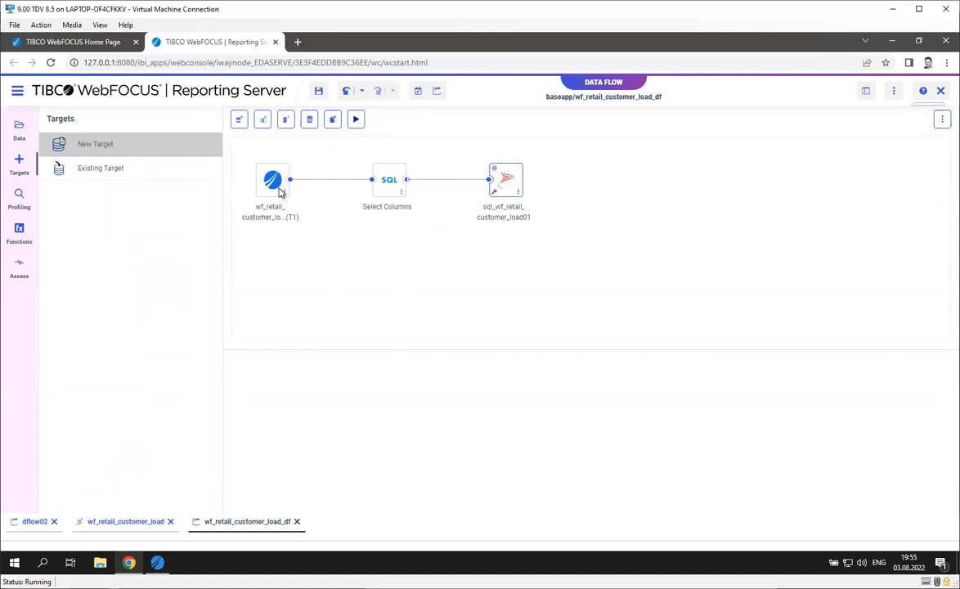
left_click(20, 564)
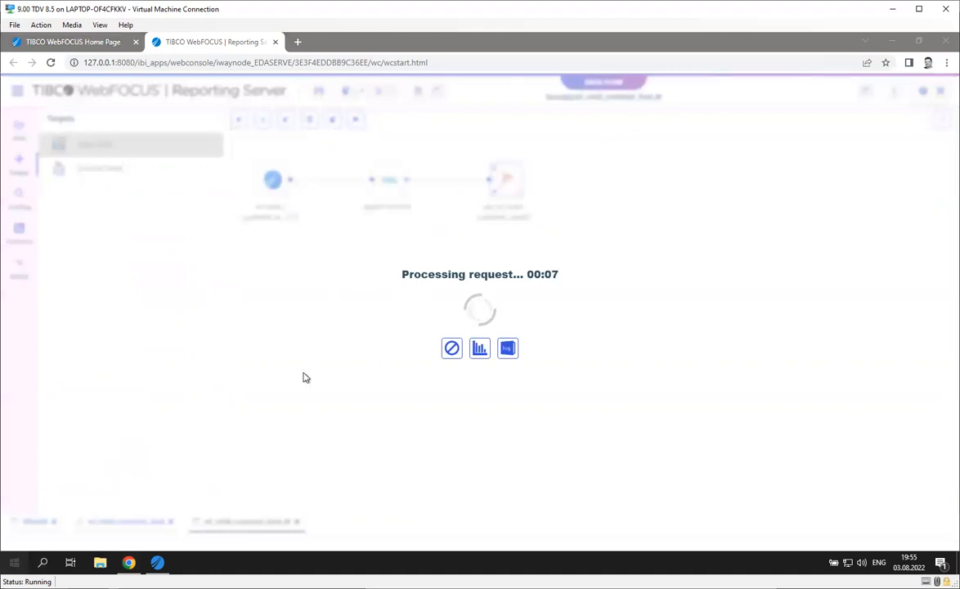
left_click(13, 562)
scroll(133, 334, "down", 5)
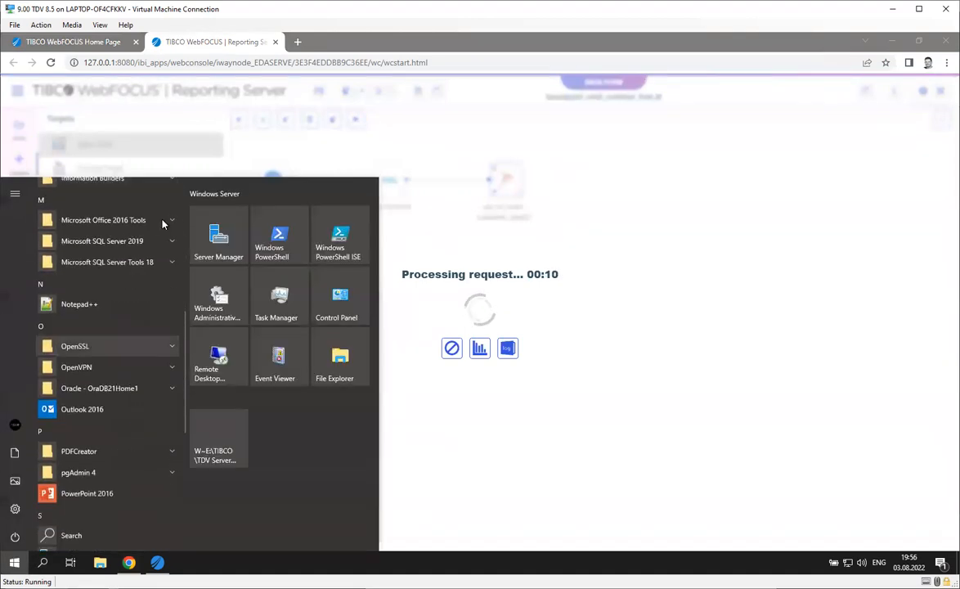
left_click(148, 262)
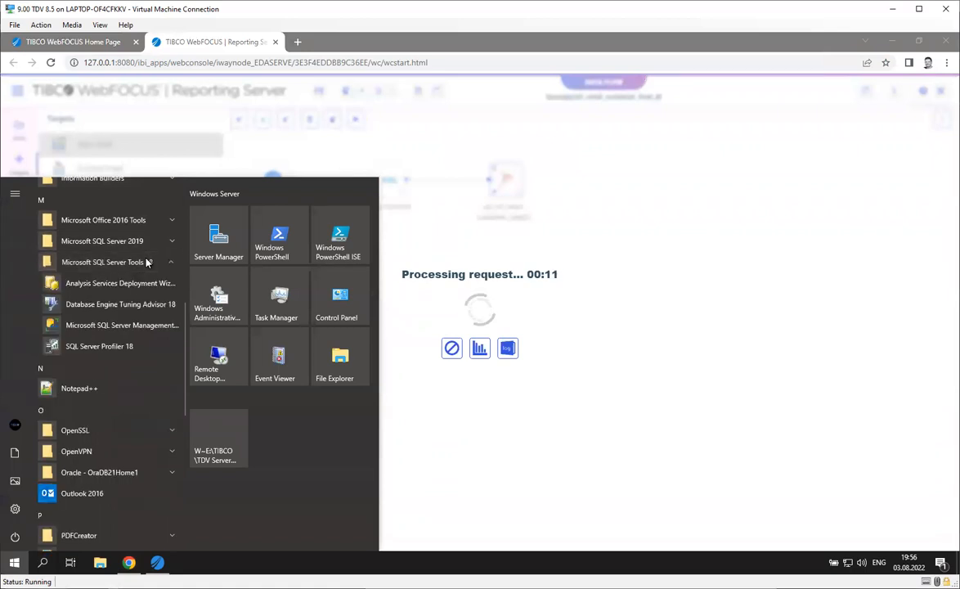
left_click(144, 331)
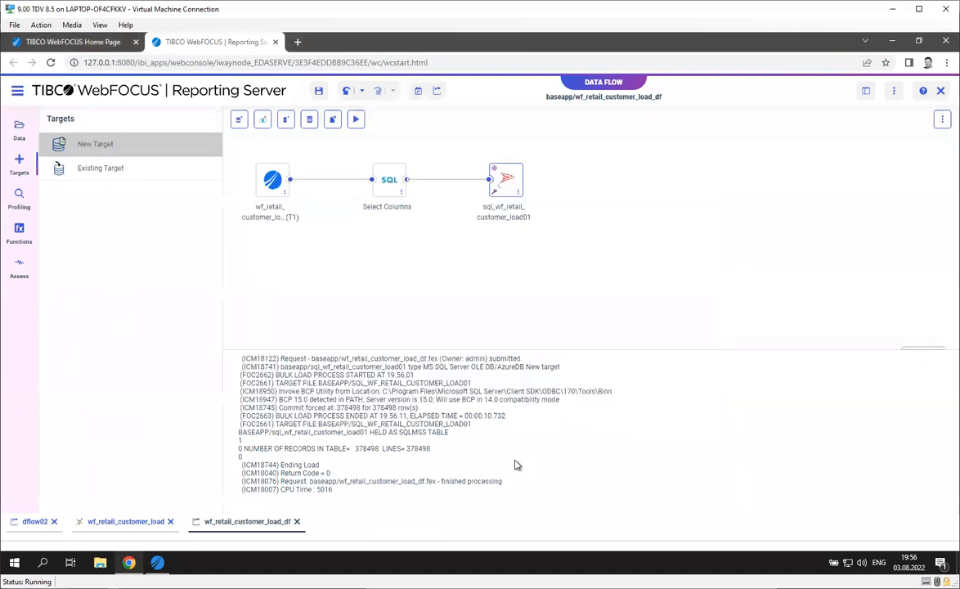
Examine the committed row count in the load log, look at the Data Migrator window and return to the data flow
left_click(356, 416)
left_click_drag(361, 414, 340, 415)
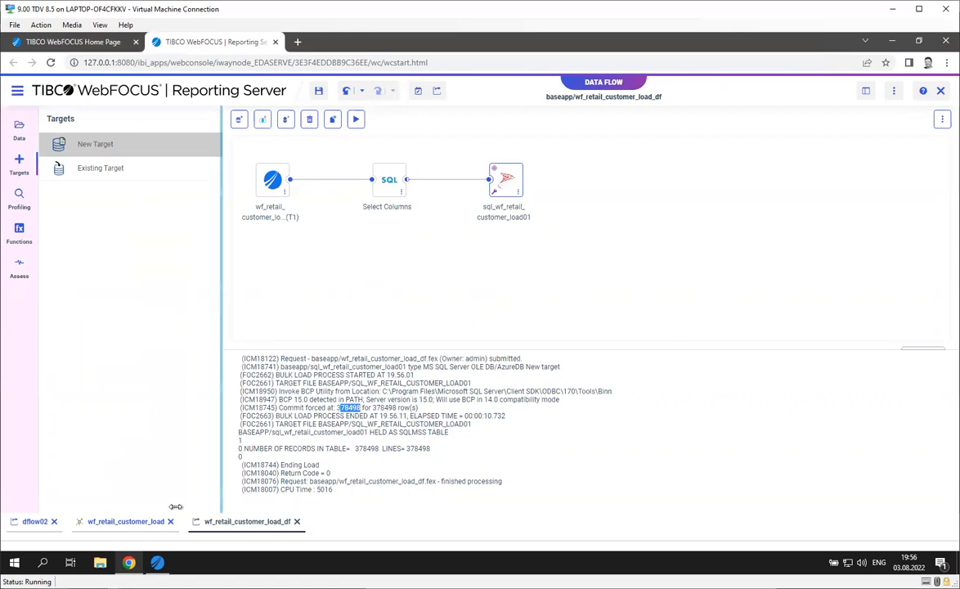
left_click(157, 564)
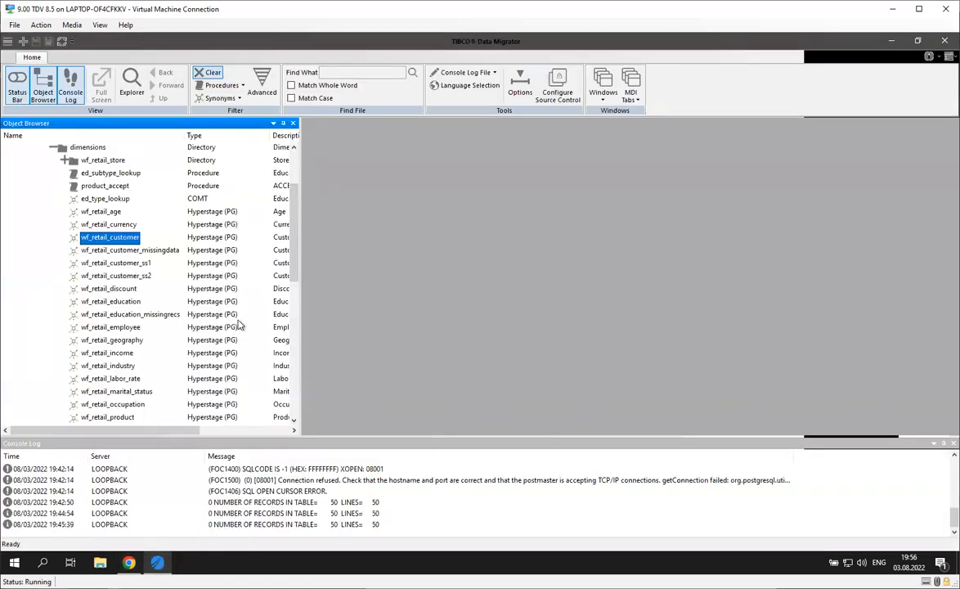
left_click(130, 563)
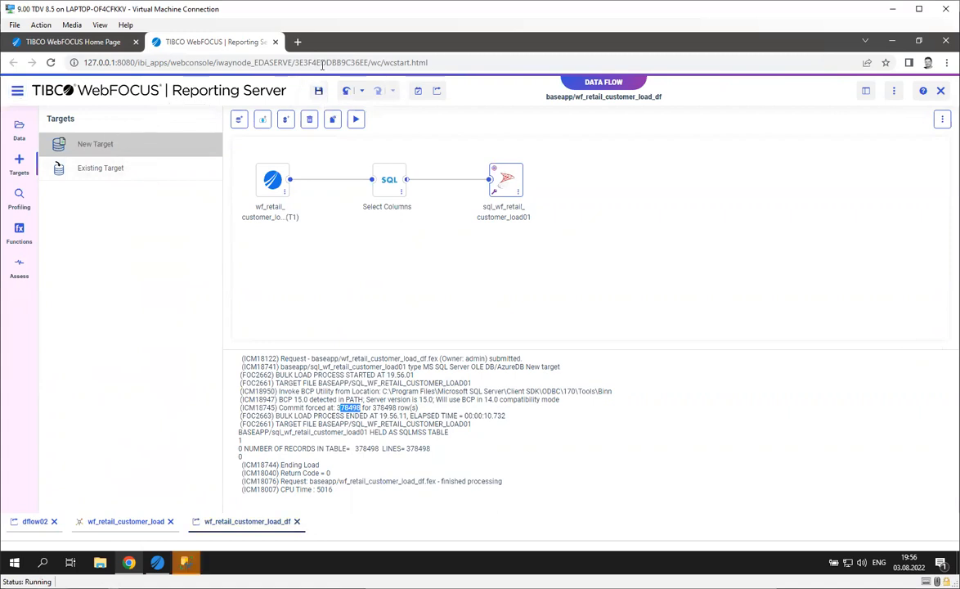
Close the wf_retail_customer_load_df, wf_retail_customer_load and dflow02 documents, discarding the pending changes in dflow02
left_click(297, 521)
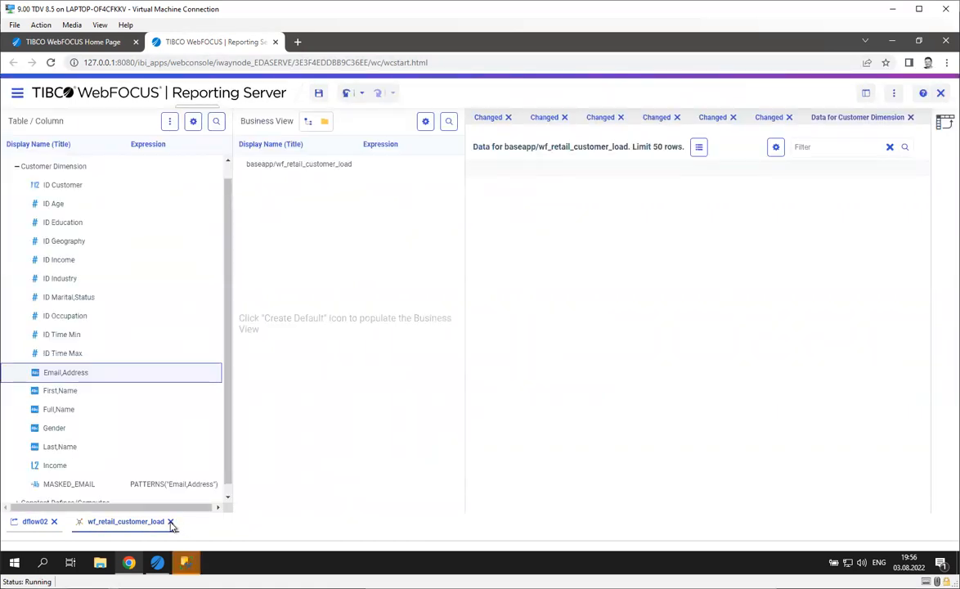
left_click(171, 522)
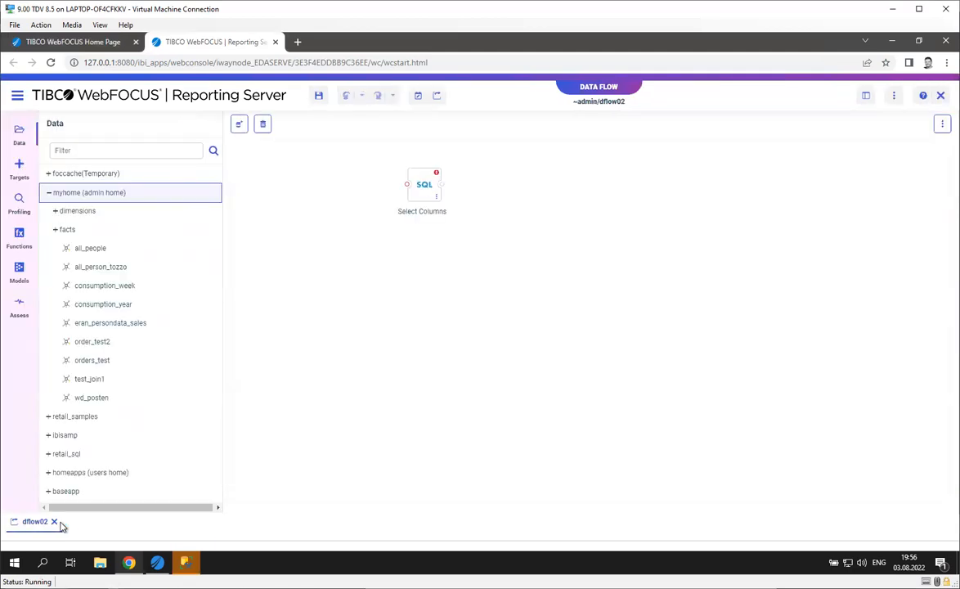
left_click(54, 522)
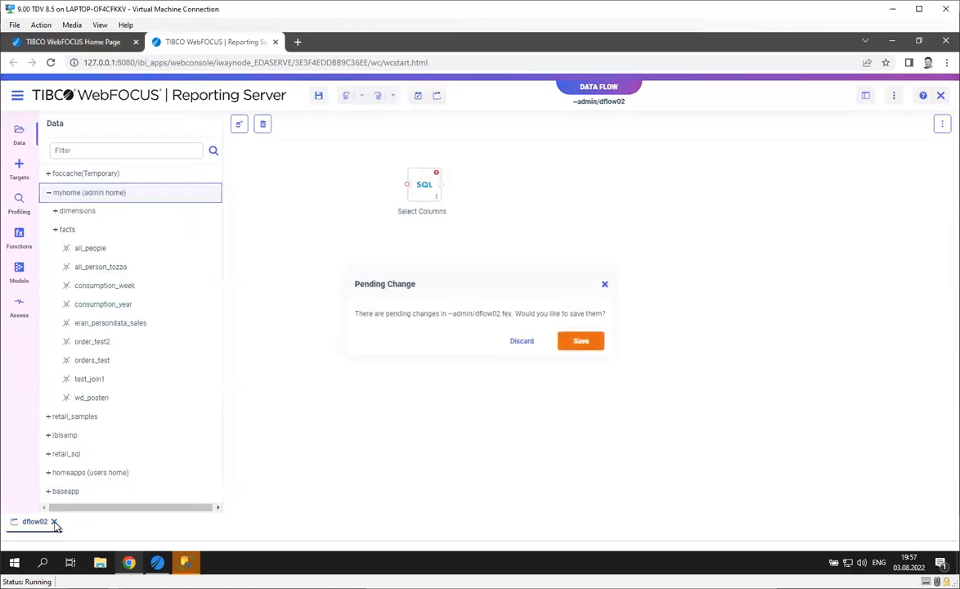
left_click(528, 343)
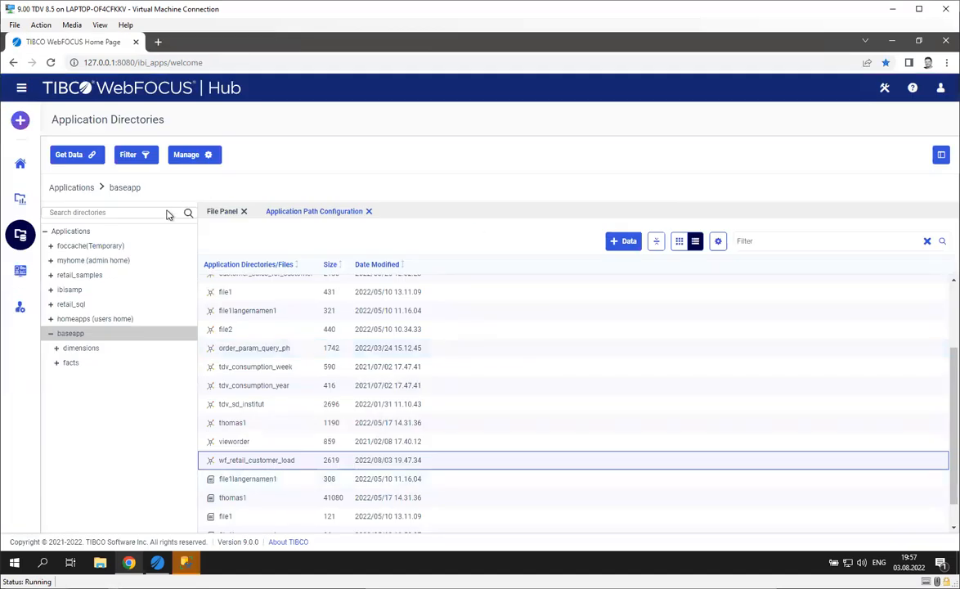
Reload the baseapp file list and locate the wf_retail_customer_load_df flow and the sql_wf_retail_customer_load01 synonym
left_click(124, 188)
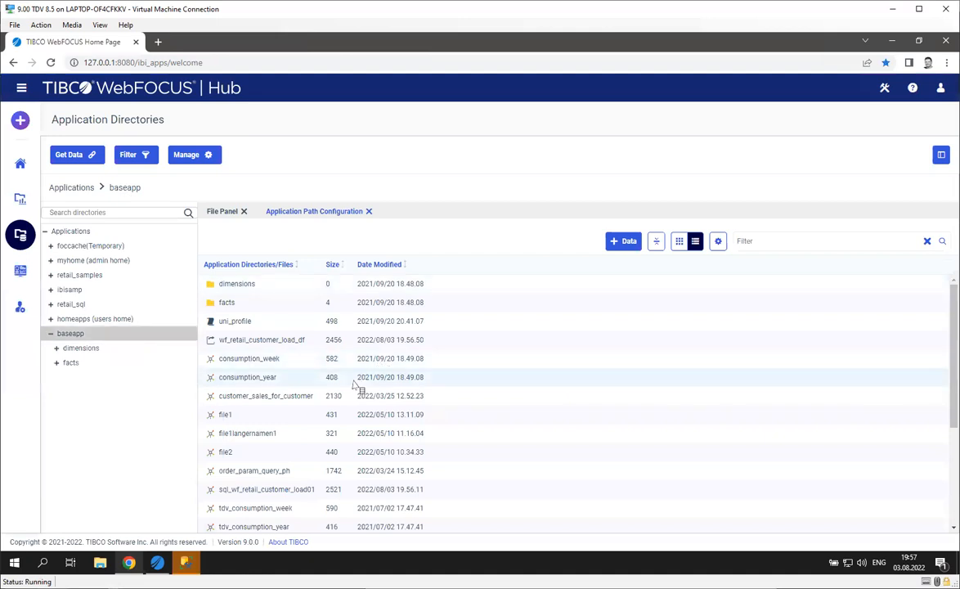
left_click(283, 340)
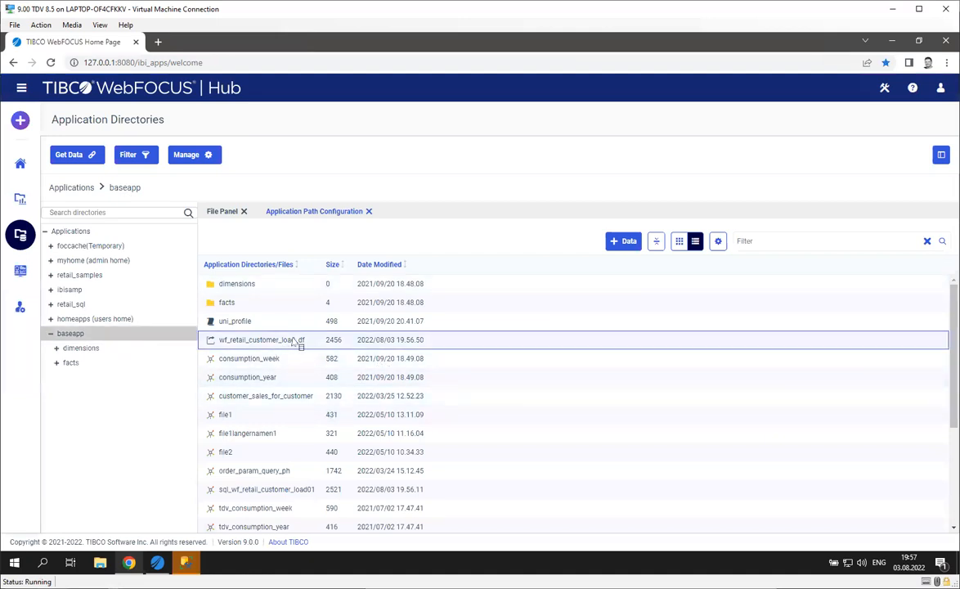
scroll(295, 342, "down", 1)
left_click(286, 432)
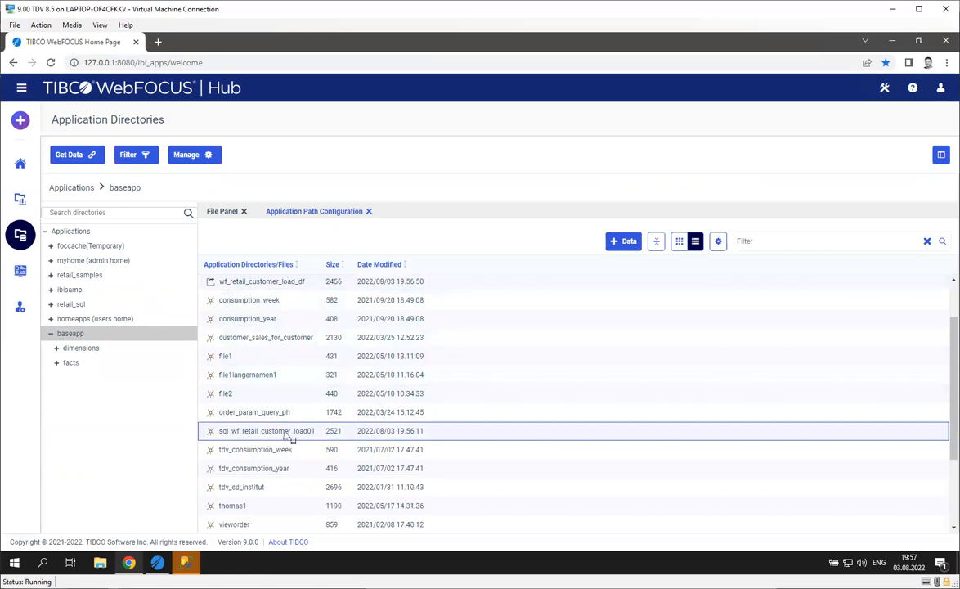
View the sample data of sql_wf_retail_customer_load01 across to the MASKED_EMAIL column, and return to the baseapp file list
right_click(290, 434)
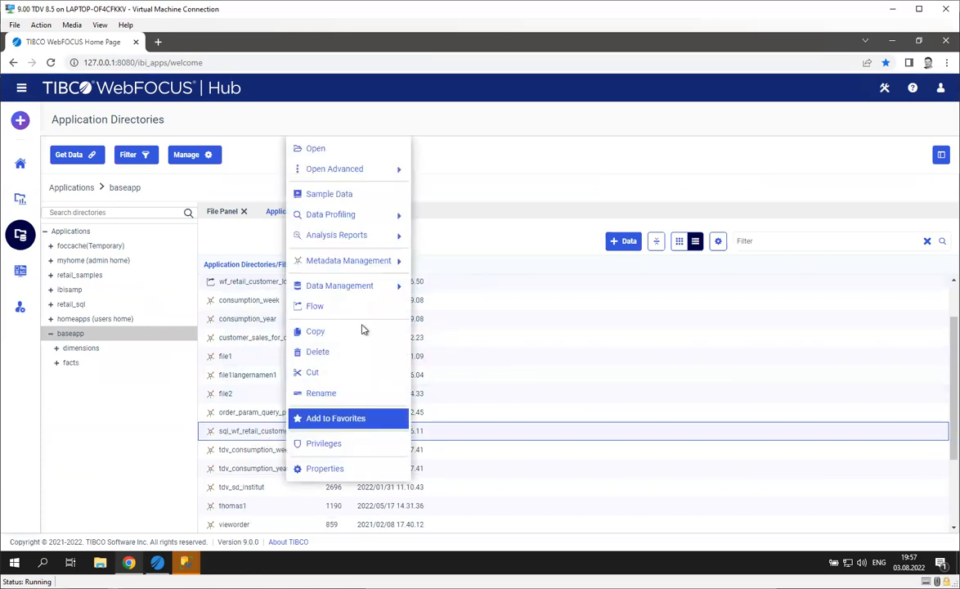
left_click(375, 201)
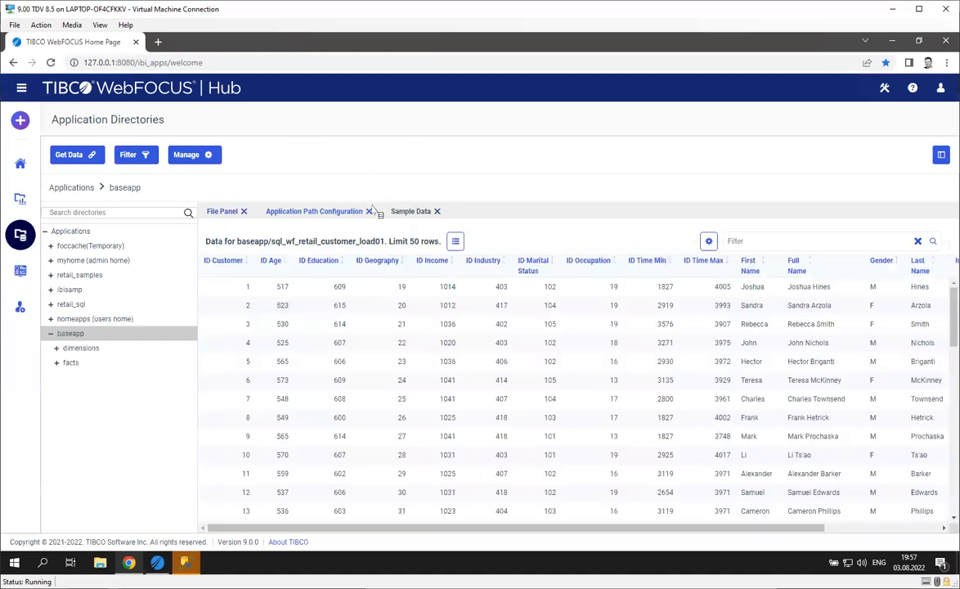
left_click_drag(719, 530, 833, 530)
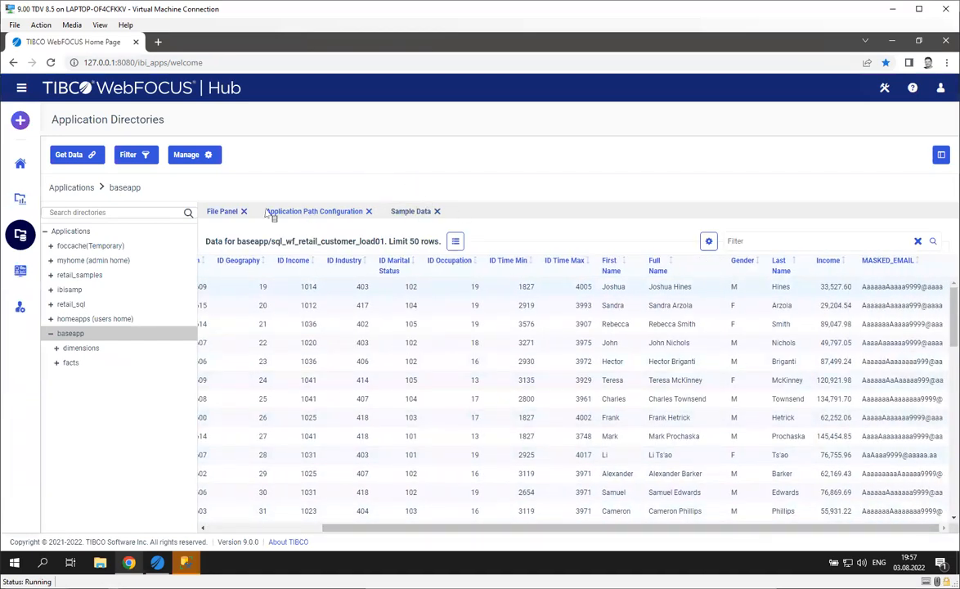
left_click(317, 212)
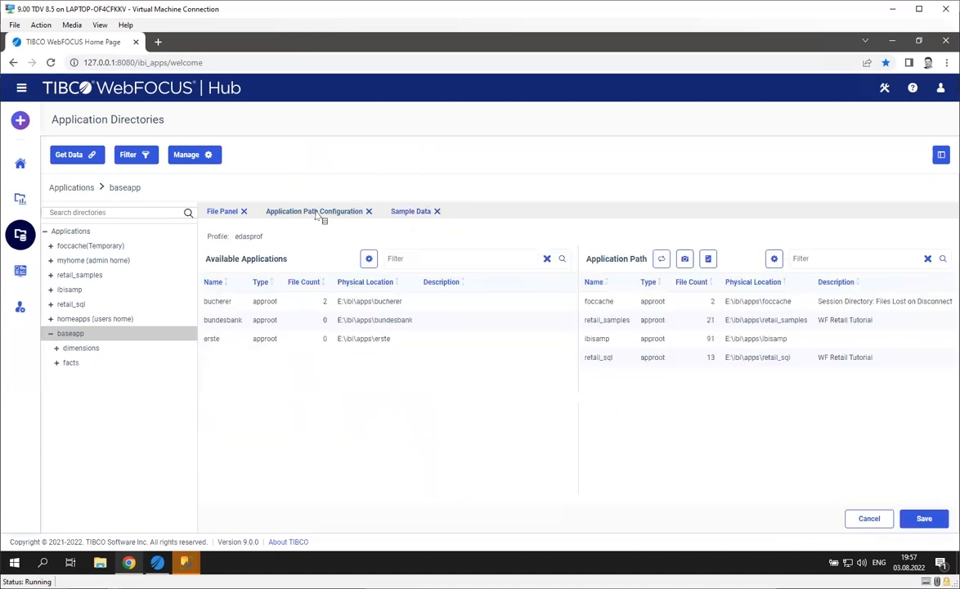
left_click(219, 211)
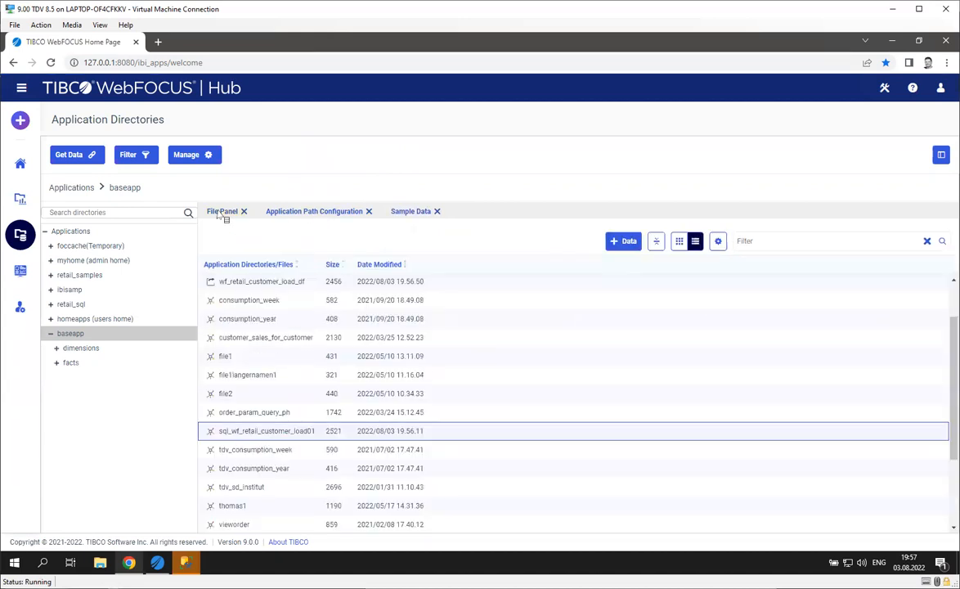
Open the sql_wf_retail_customer_load01 synonym, examine its general and miscellaneous properties, and close them without applying changes
right_click(307, 440)
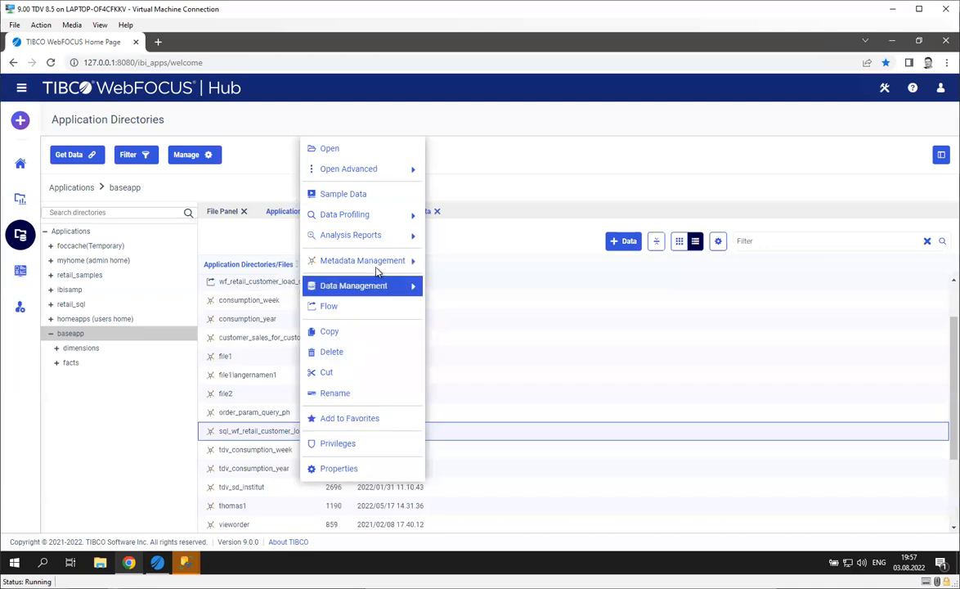
left_click(378, 157)
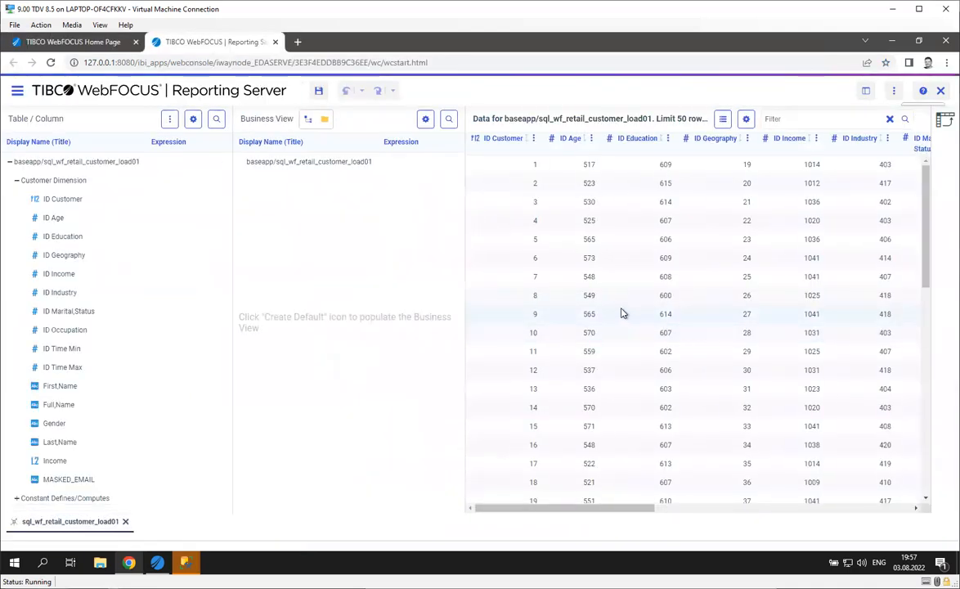
right_click(84, 164)
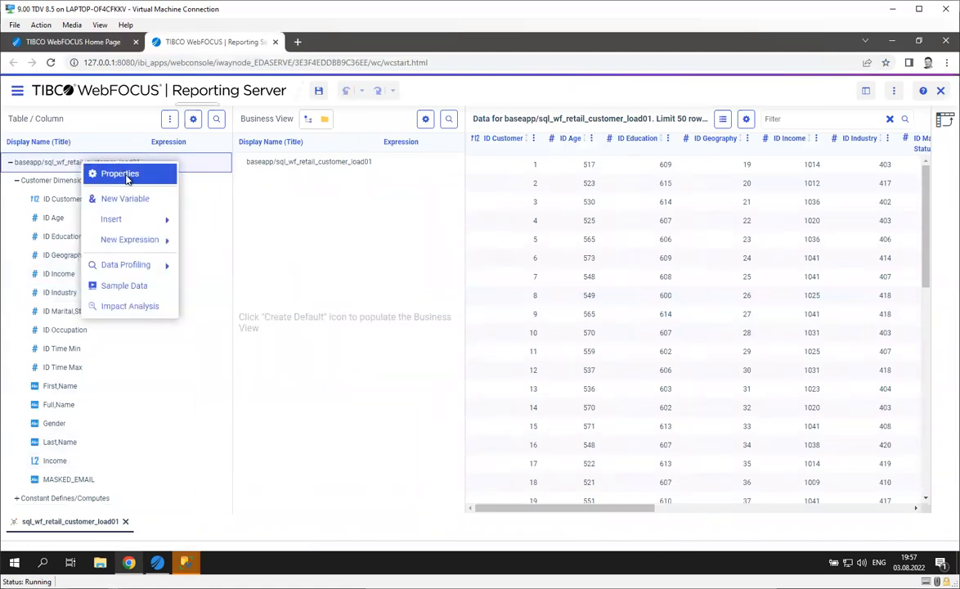
left_click(127, 175)
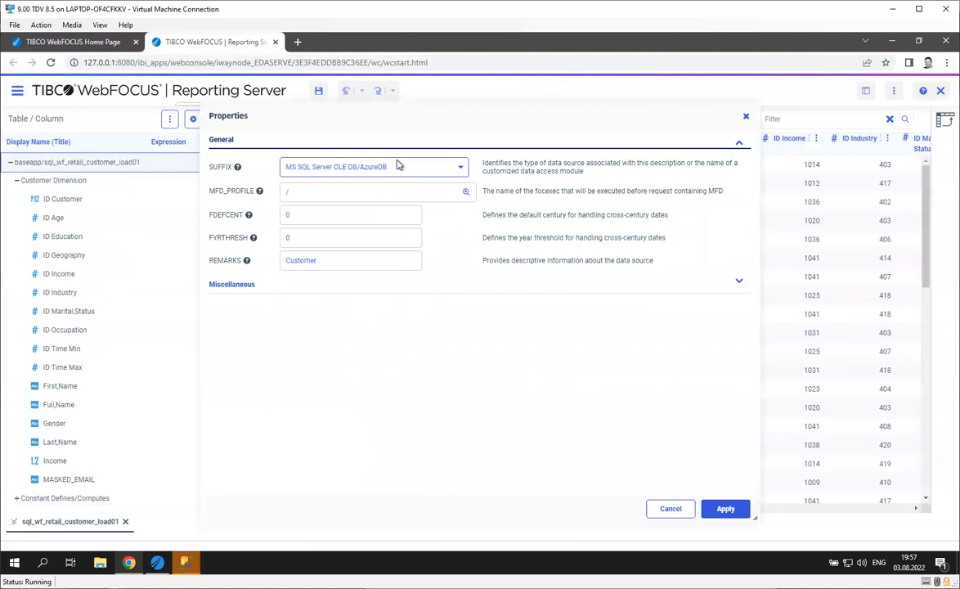
left_click(242, 288)
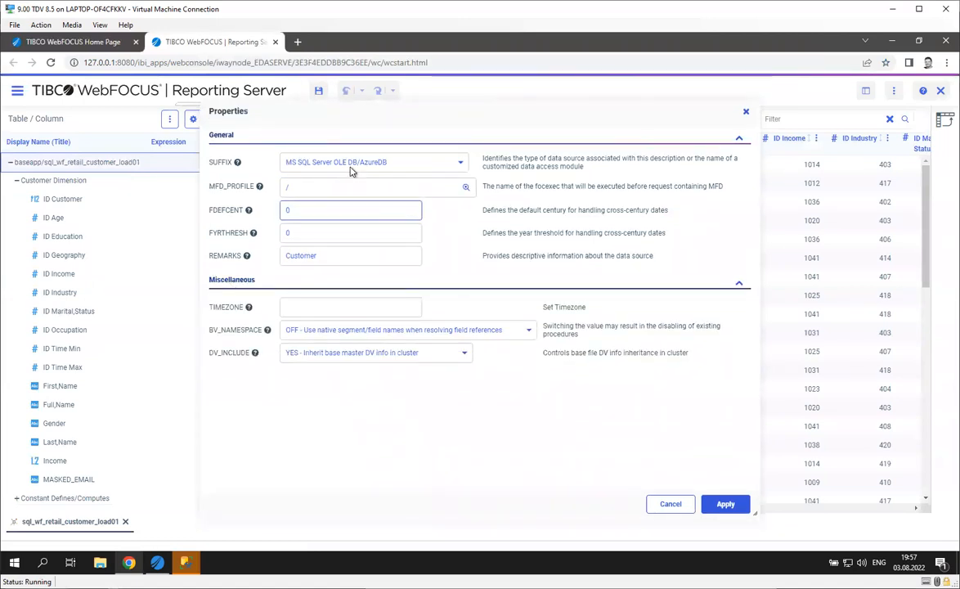
left_click(671, 504)
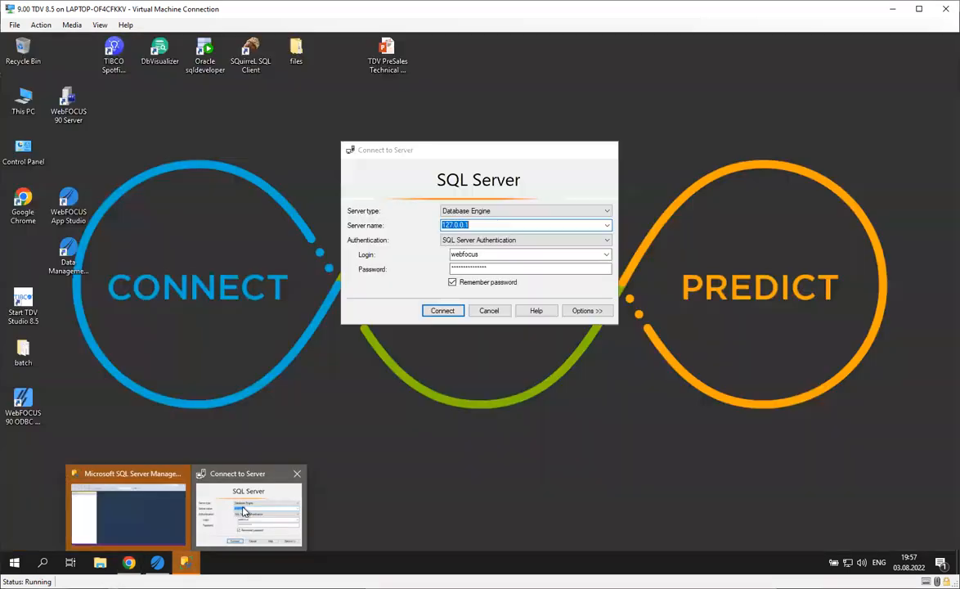
Switch to SQL Server Management Studio, connect to the 127.0.0.1 database engine and list the tables of the test database
left_click(205, 540)
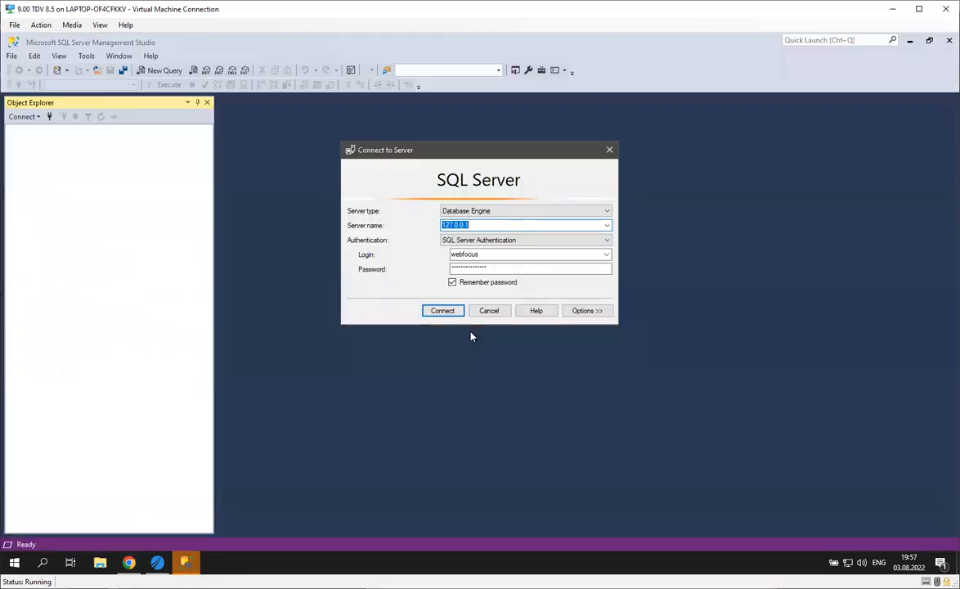
left_click(442, 311)
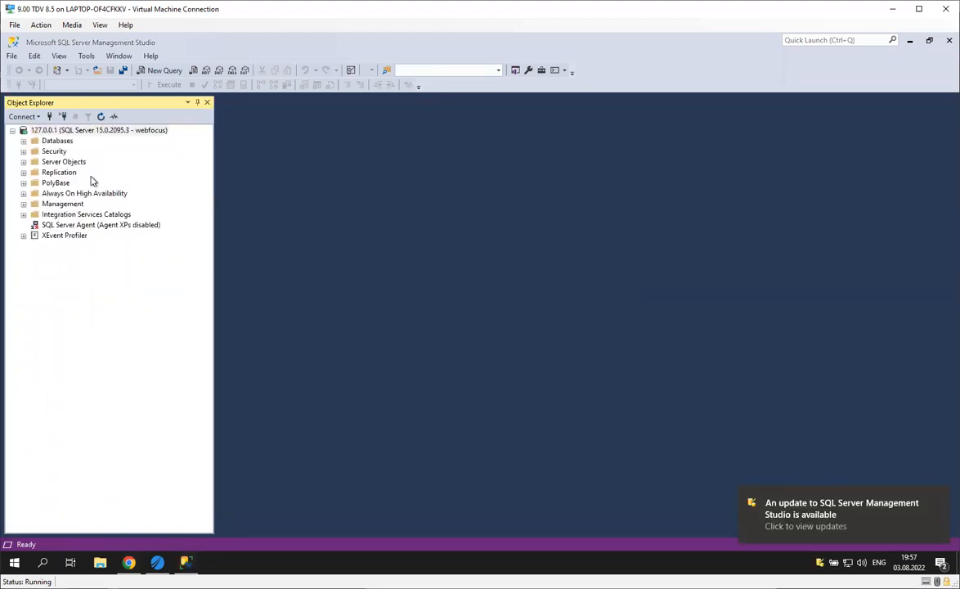
double_click(56, 141)
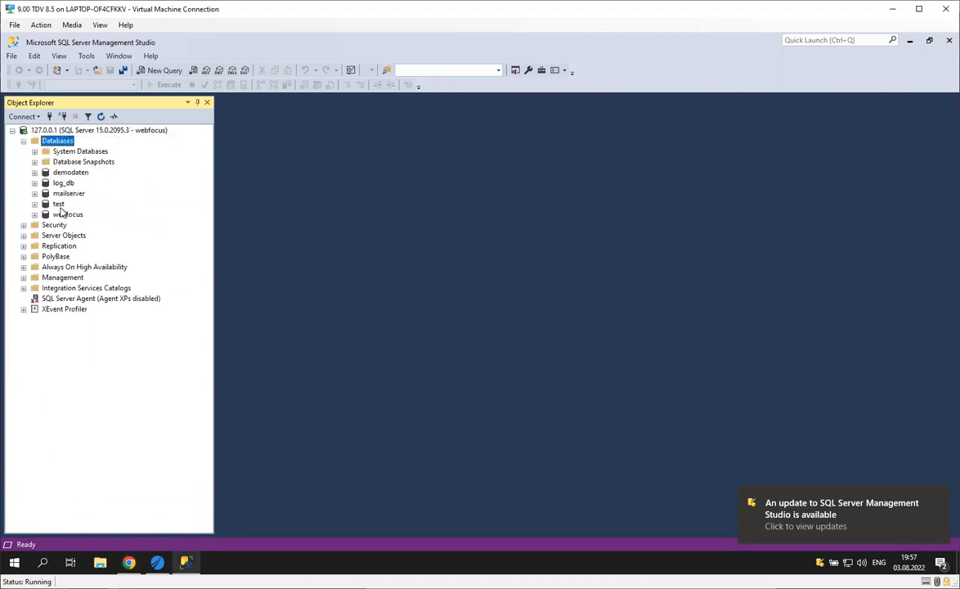
double_click(59, 204)
double_click(75, 225)
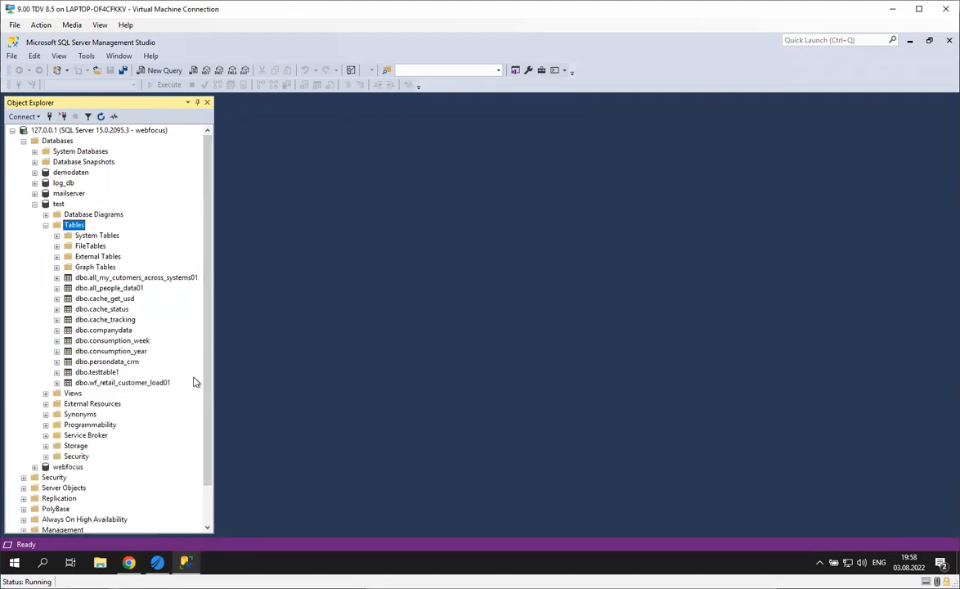
Query the top 1000 rows of dbo.wf_retail_customer_load01 and view the results across to the MASKED_EMAIL column
left_click(142, 384)
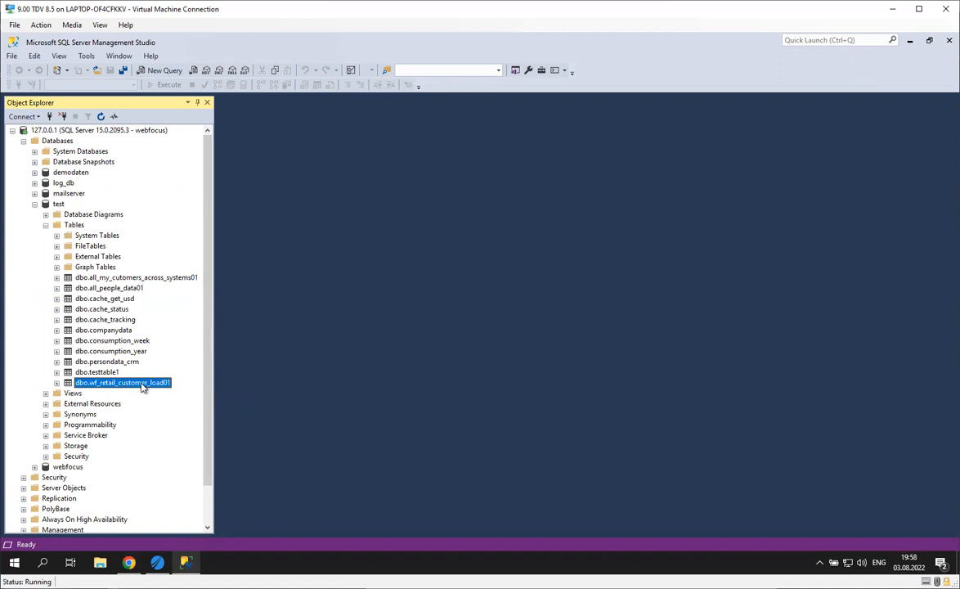
right_click(144, 386)
left_click(196, 297)
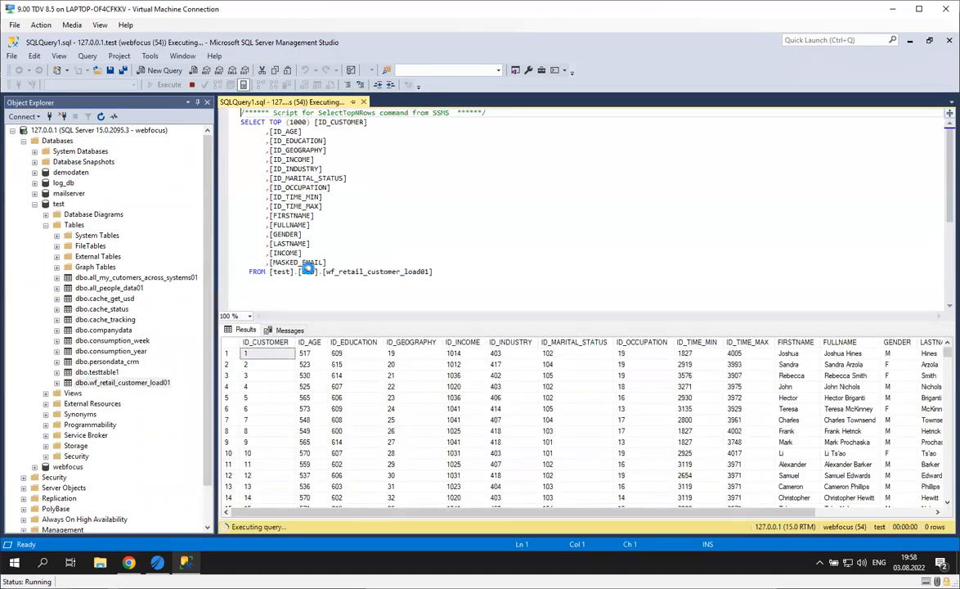
left_click_drag(500, 511, 866, 479)
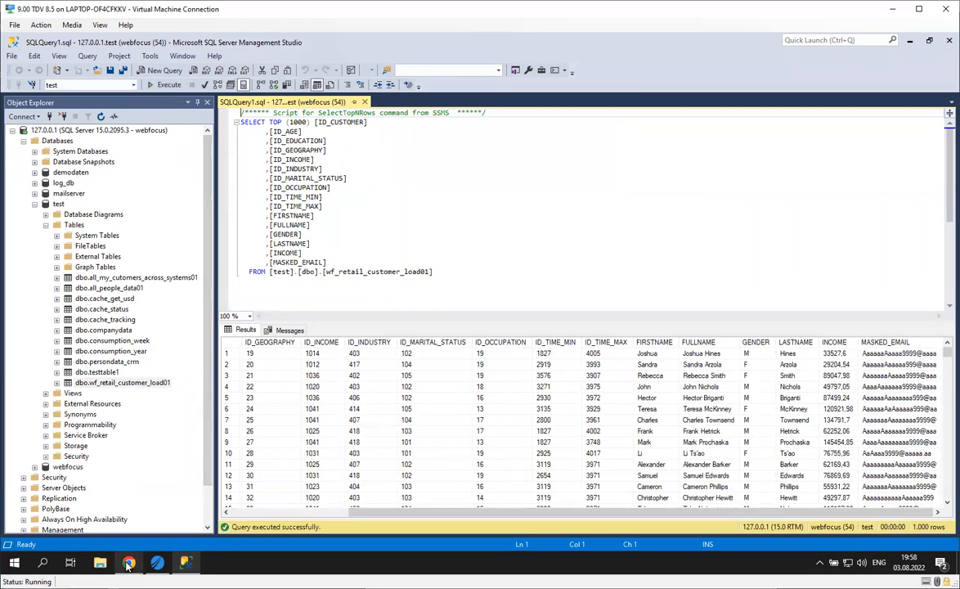
Switch back to WebFOCUS in Chrome and close the Reporting Server page for sql_wf_retail_customer_load01, leaving without saving
mouse_move(128, 562)
left_click(115, 478)
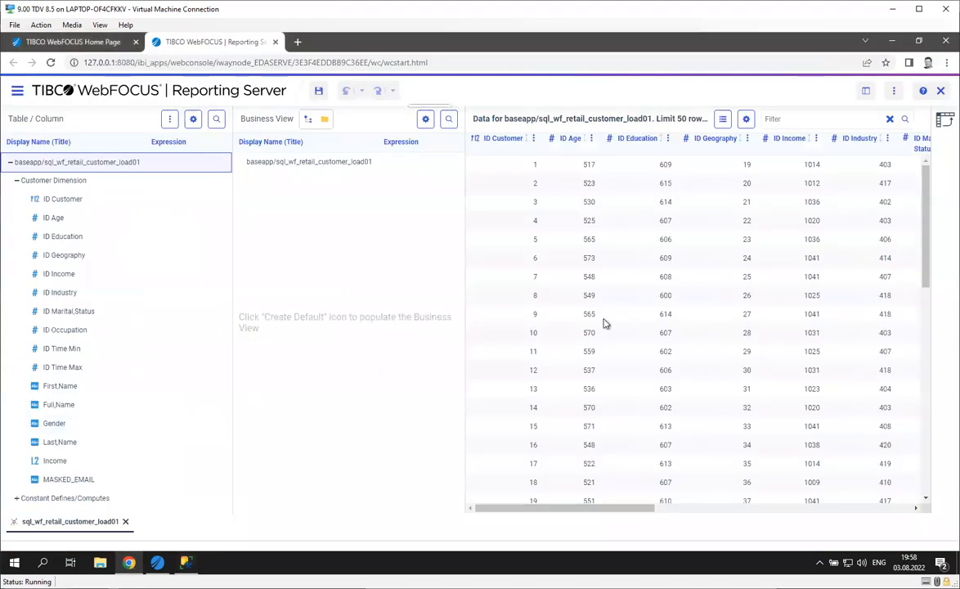
left_click(277, 42)
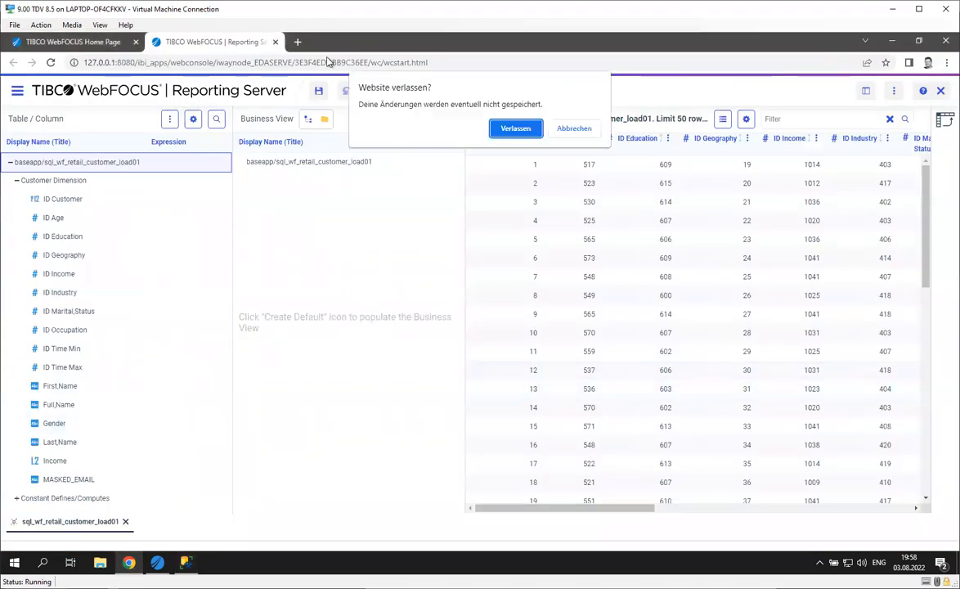
left_click(524, 131)
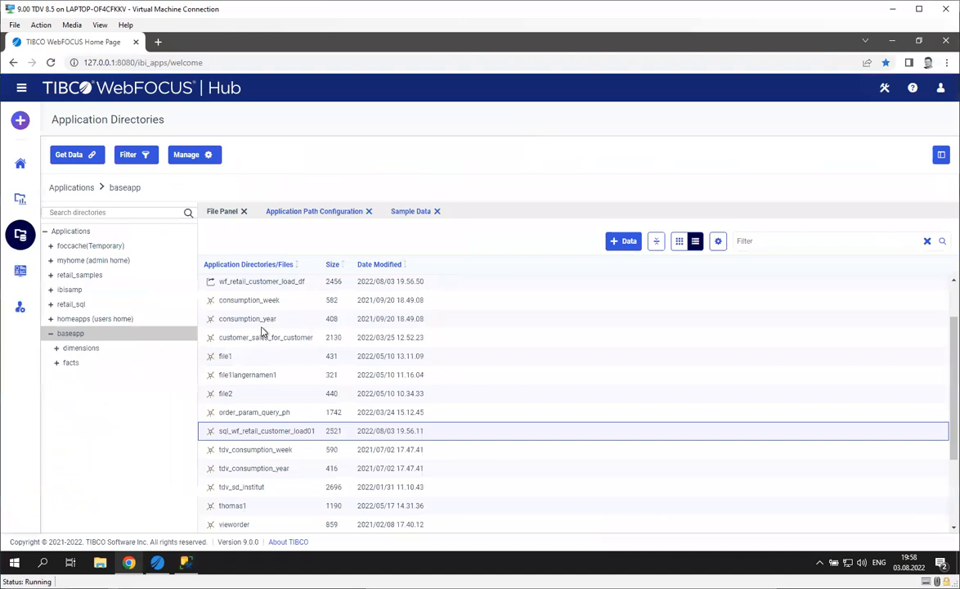
Create a new visualization from the Test workspace using the wf_retail_customer_load data source in baseapp
left_click(20, 199)
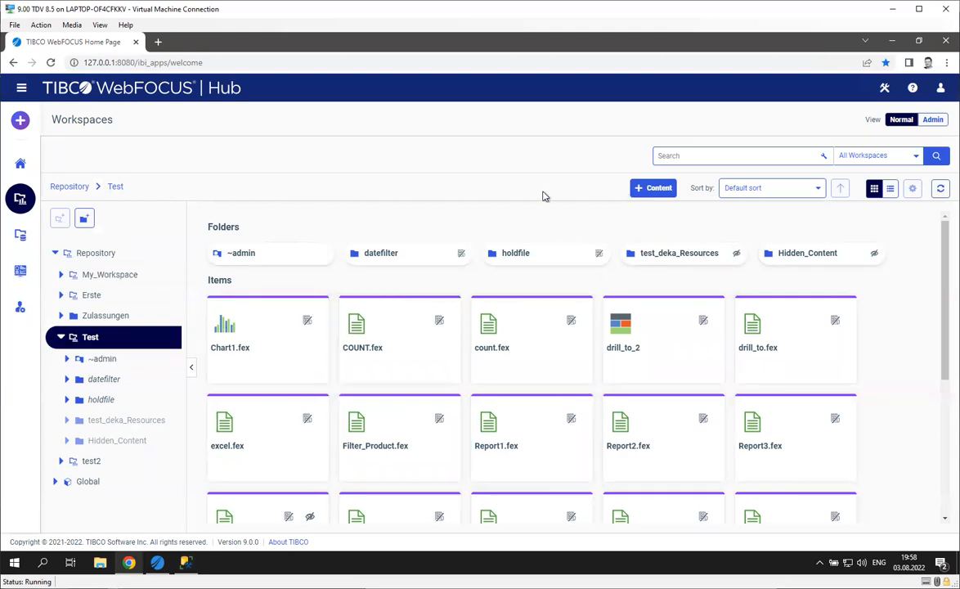
left_click(28, 122)
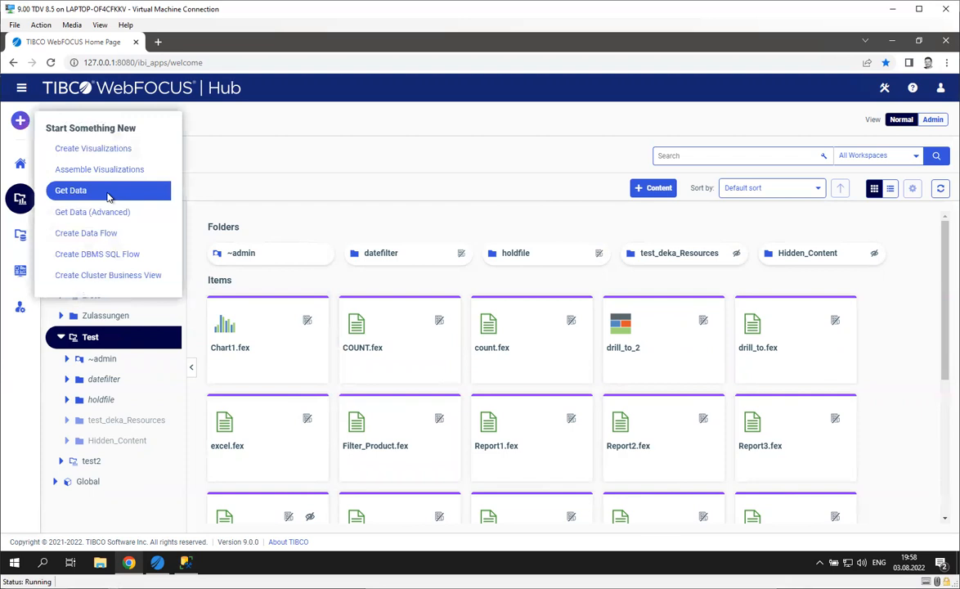
left_click(107, 156)
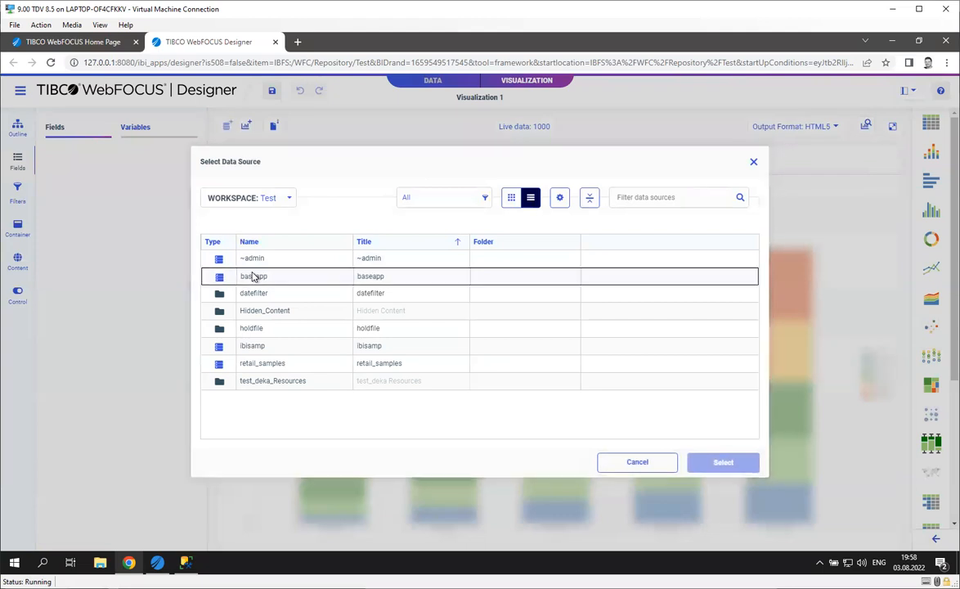
double_click(254, 277)
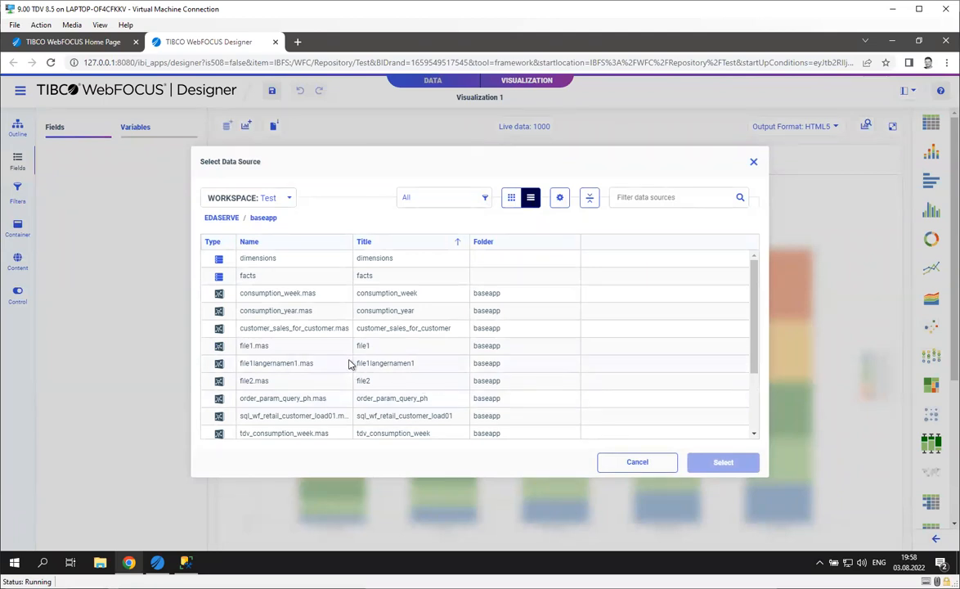
scroll(305, 347, "down", 1)
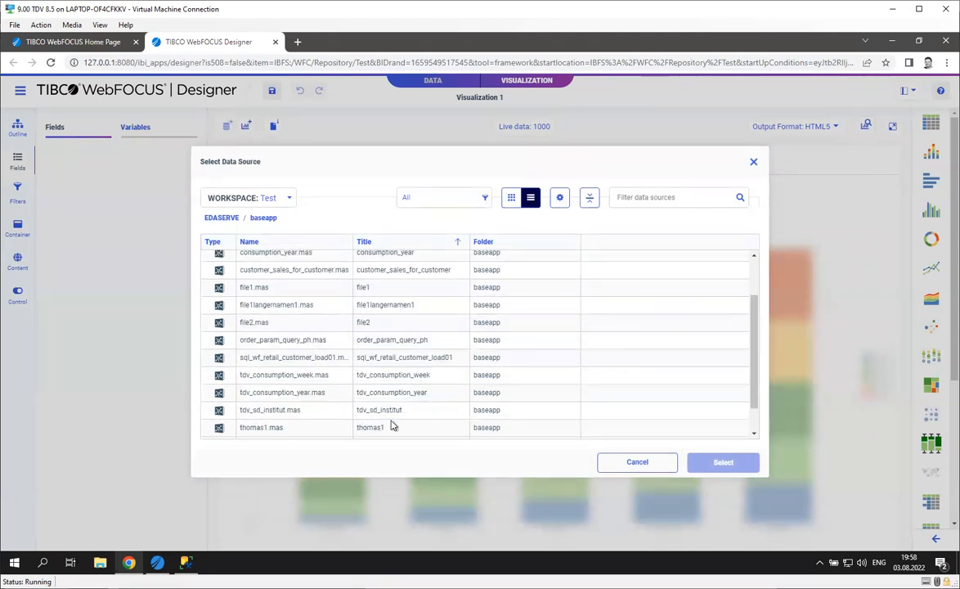
left_click(303, 362)
scroll(319, 348, "down", 1)
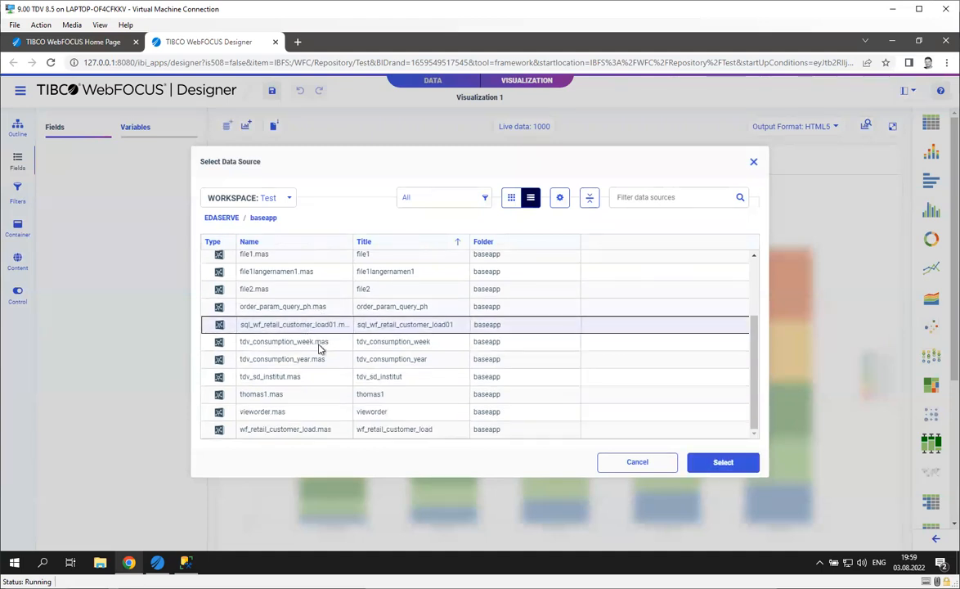
left_click(321, 428)
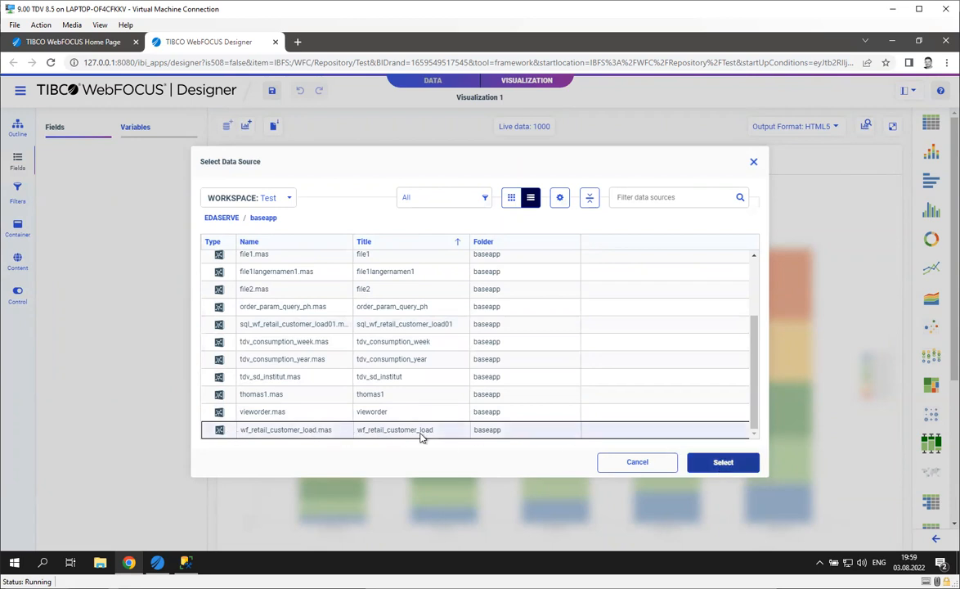
left_click(719, 462)
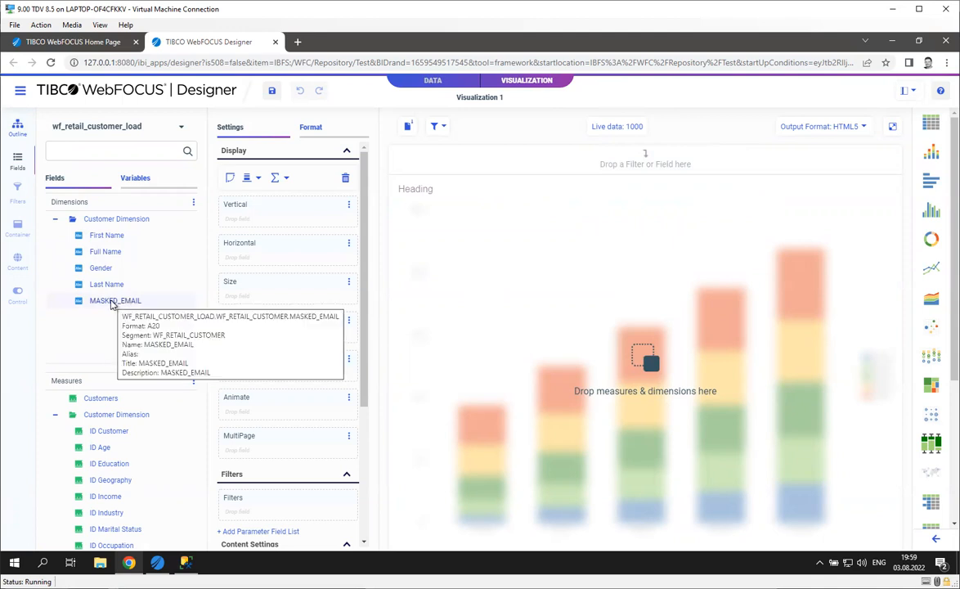
Change the visualization to a table and place the MASKED_EMAIL field in its rows
left_click(931, 122)
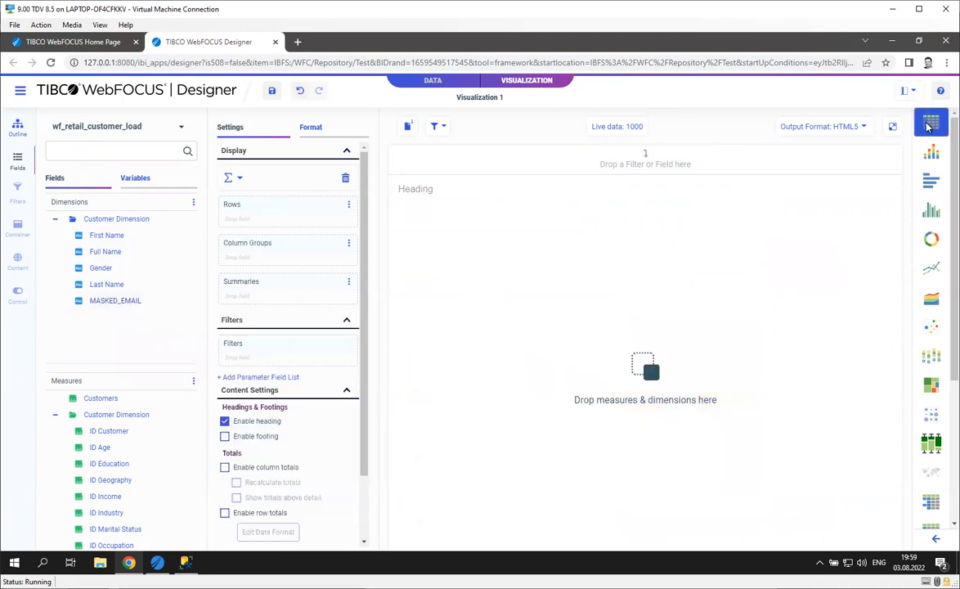
left_click_drag(112, 305, 286, 258)
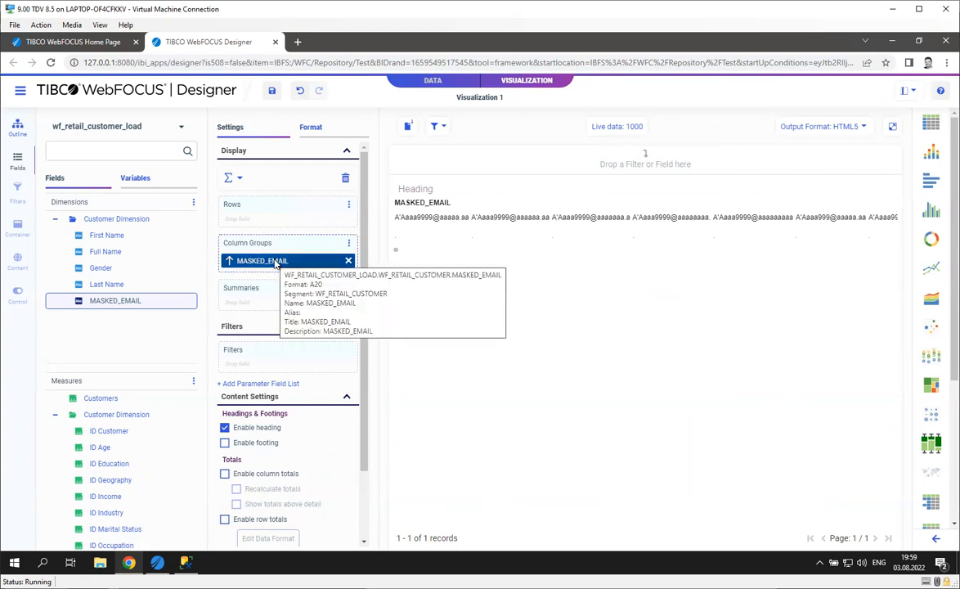
left_click_drag(275, 262, 274, 219)
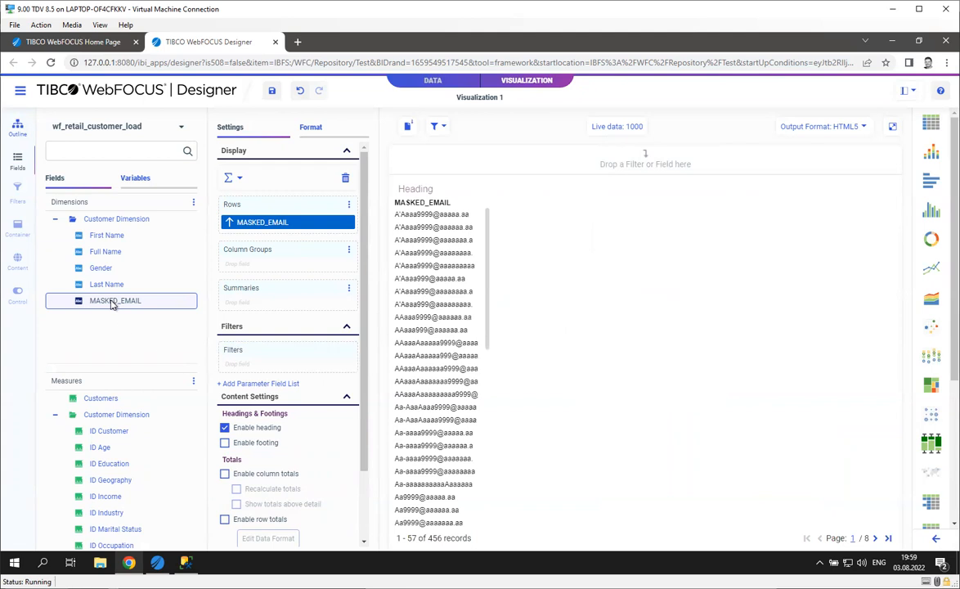
Examine the available measures and the masked e-mail values listed in the table preview
scroll(122, 451, "down", 2)
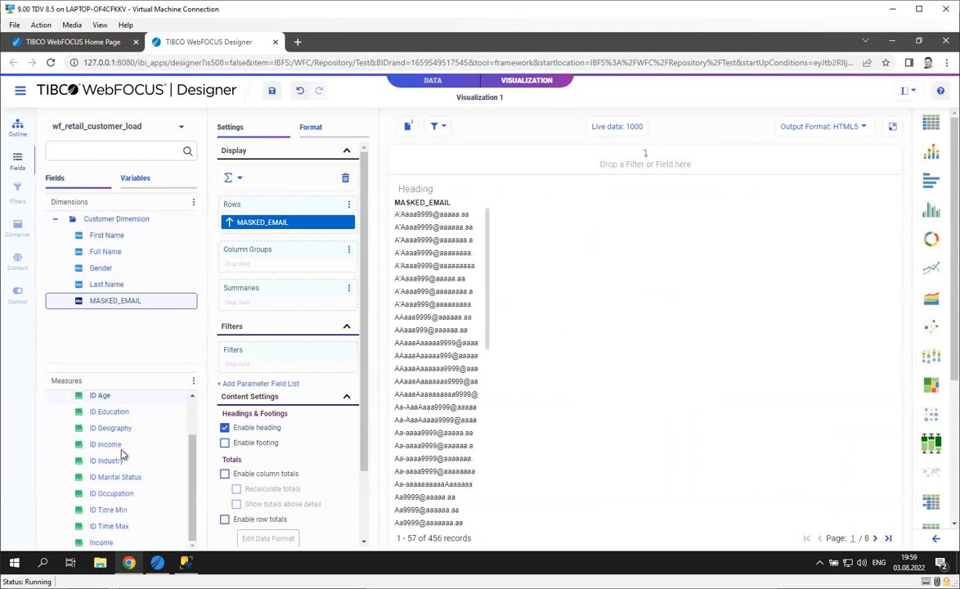
scroll(123, 452, "up", 2)
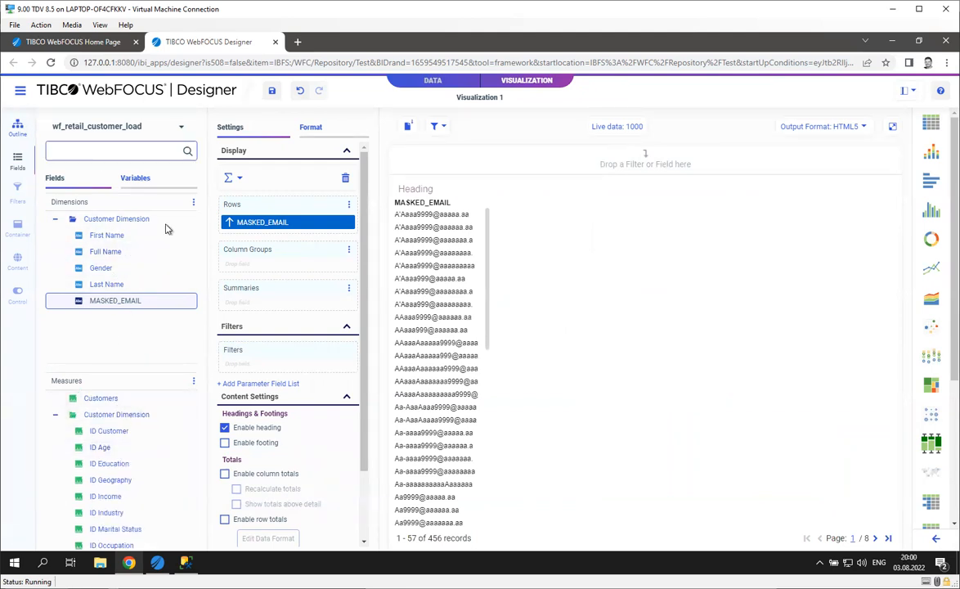
scroll(439, 454, "down", 5)
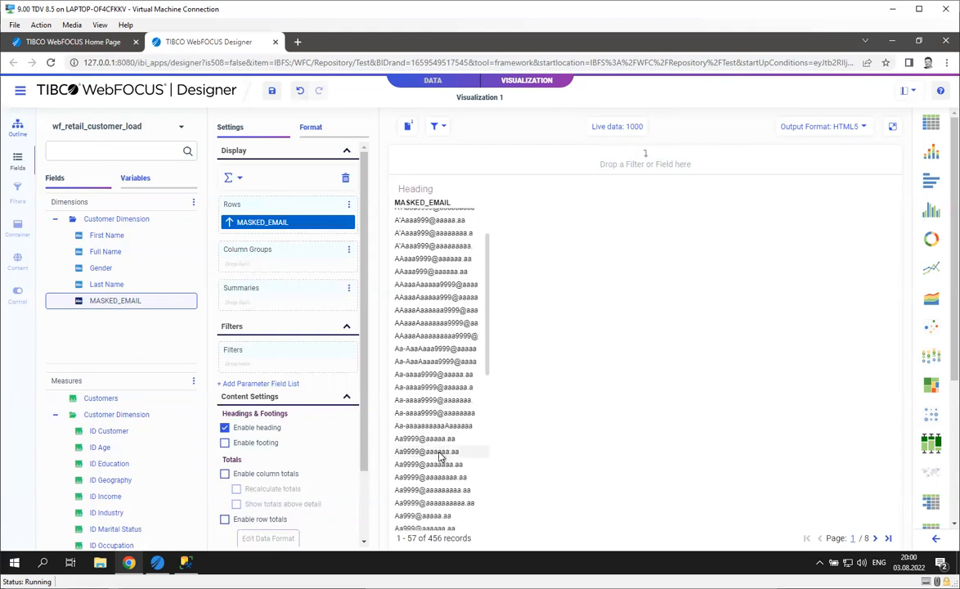
scroll(439, 454, "down", 3)
scroll(440, 433, "up", 7)
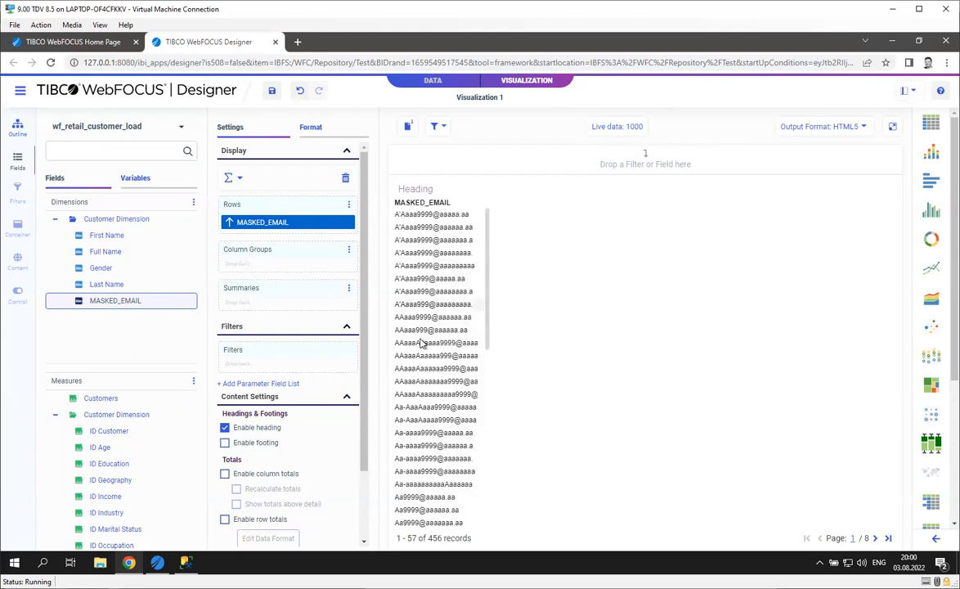
scroll(440, 413, "down", 5)
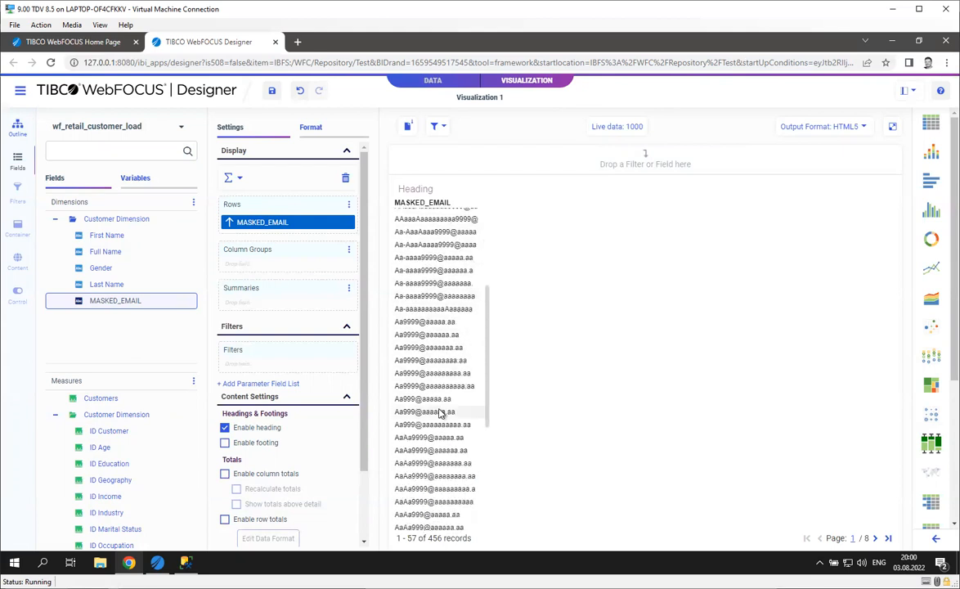
scroll(437, 311, "up", 4)
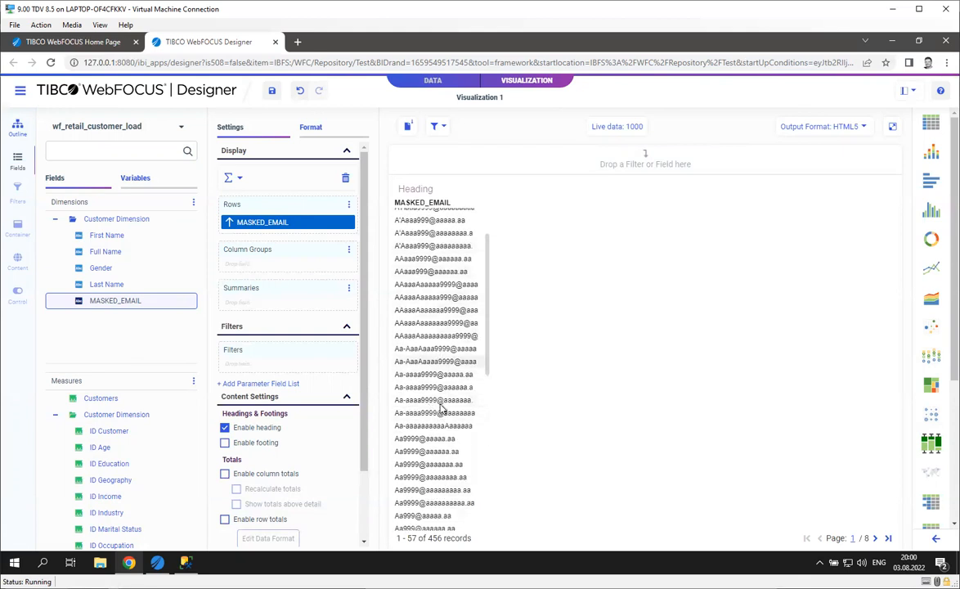